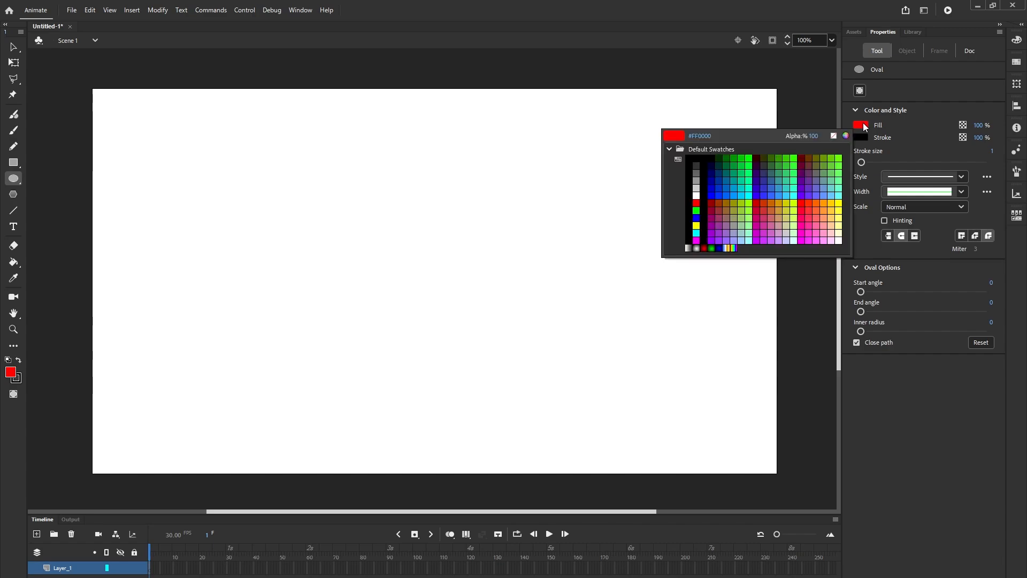
Step: Draw a circle about 162 px wide with a red radial gradient fill near the stage's upper-left corner, and select it
left_click(705, 249)
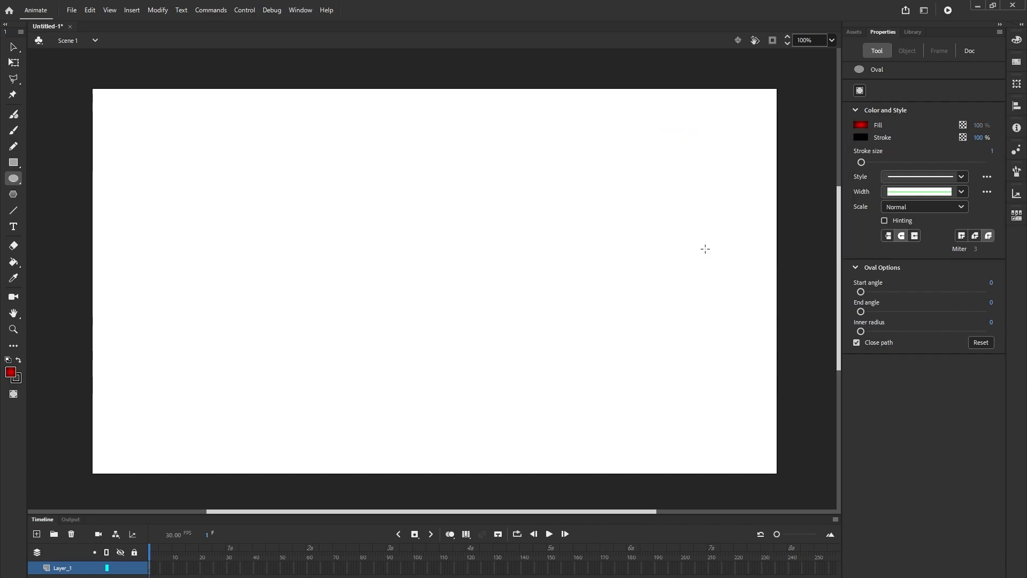
left_click_drag(125, 113, 212, 200)
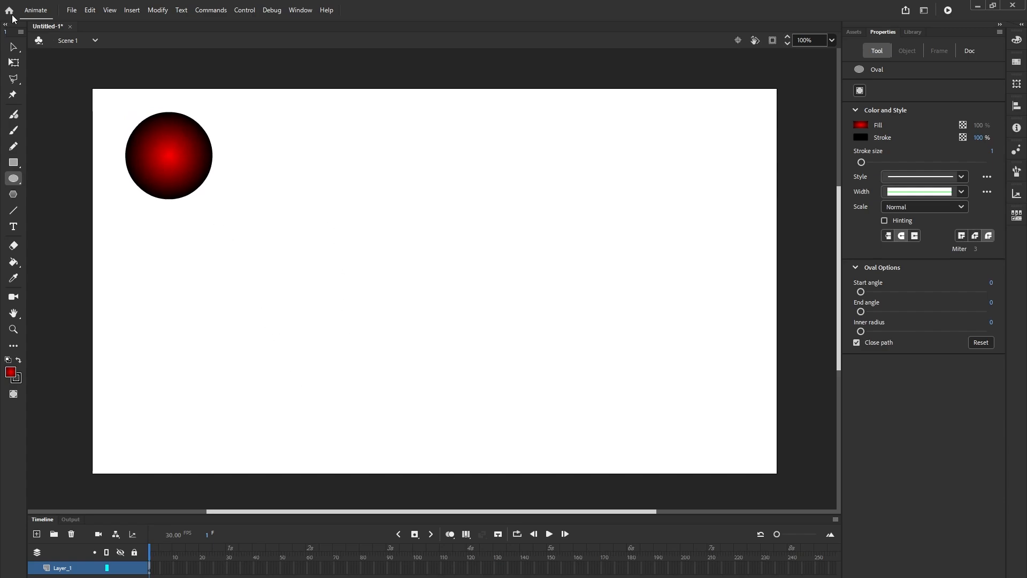
left_click(13, 46)
left_click_drag(108, 108, 253, 241)
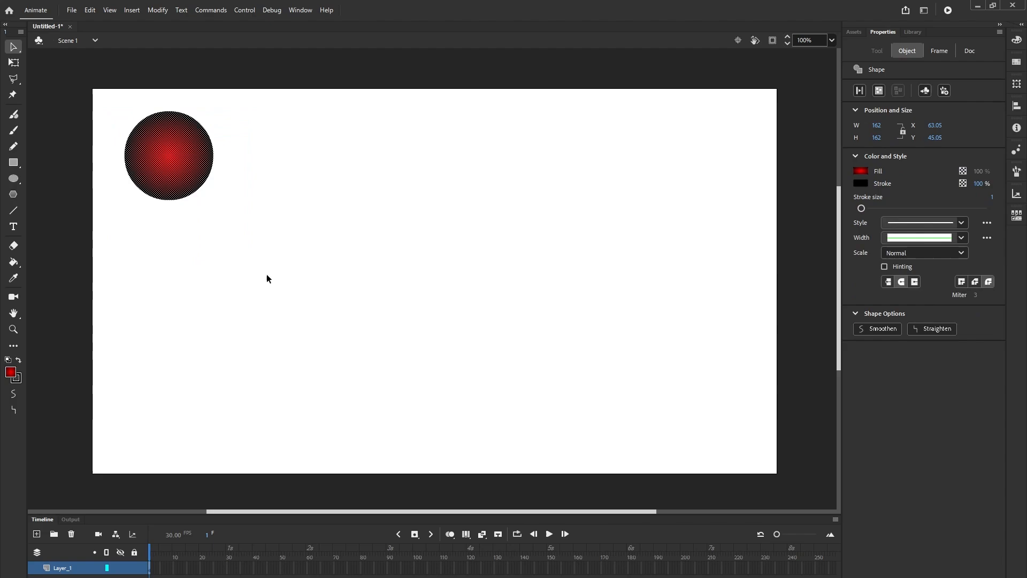
Step: Insert a keyframe at frame 160 and move the circle to the stage's upper-right corner
left_click(577, 569)
left_click(414, 535)
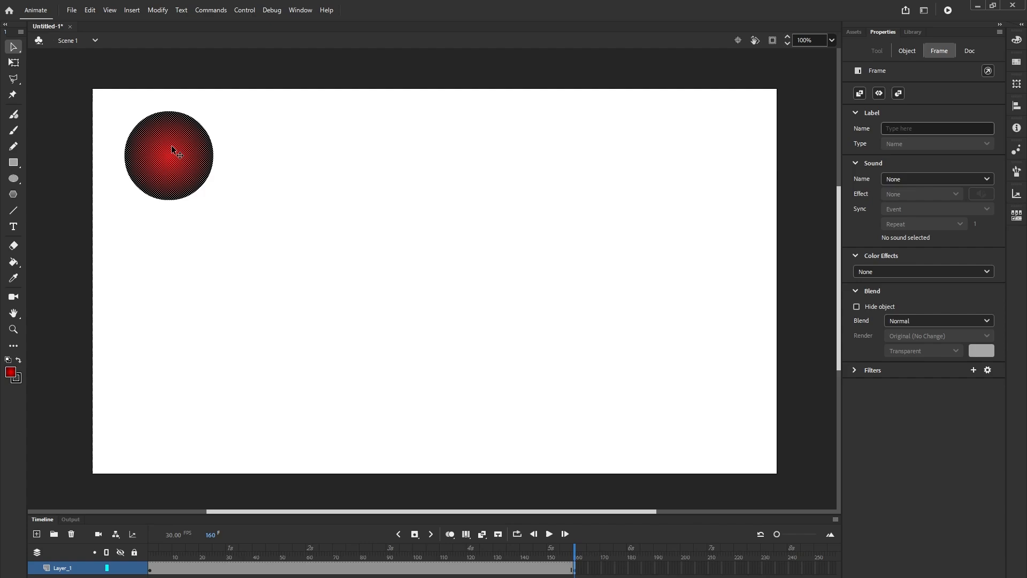
left_click_drag(171, 145, 733, 126)
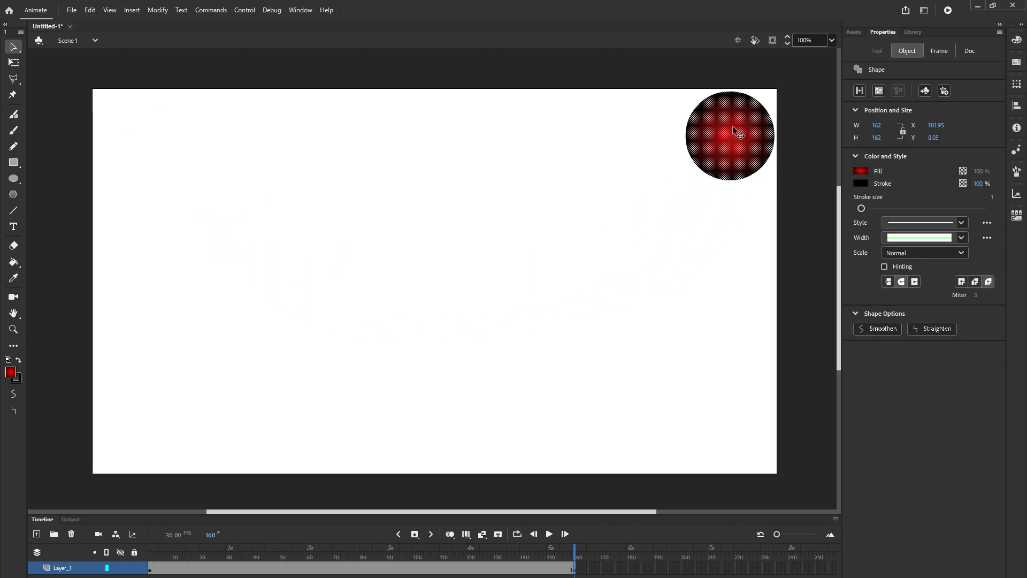
Step: Create a classic tween between the two keyframes, converting the circle to a symbol
right_click(332, 568)
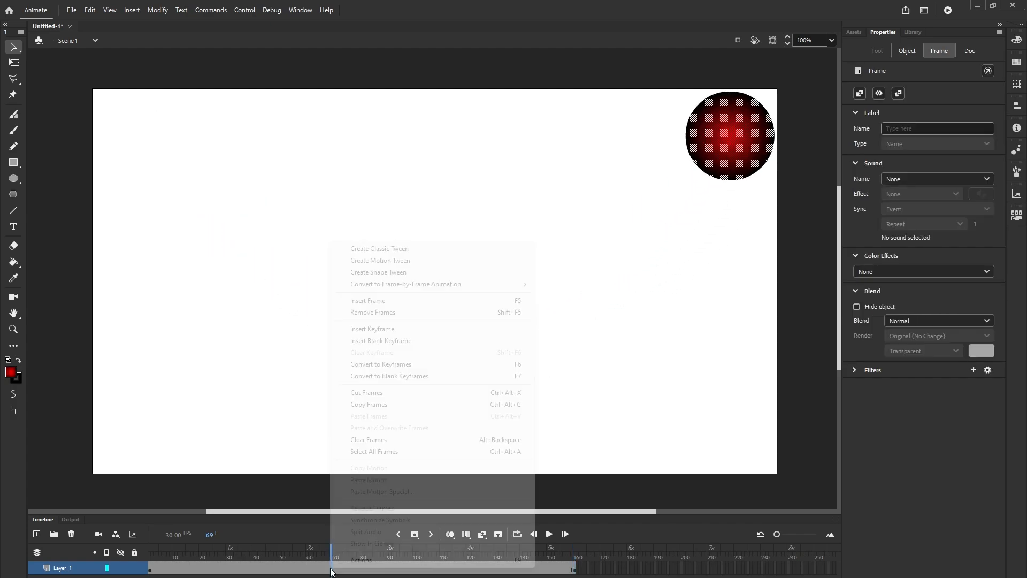
left_click(404, 249)
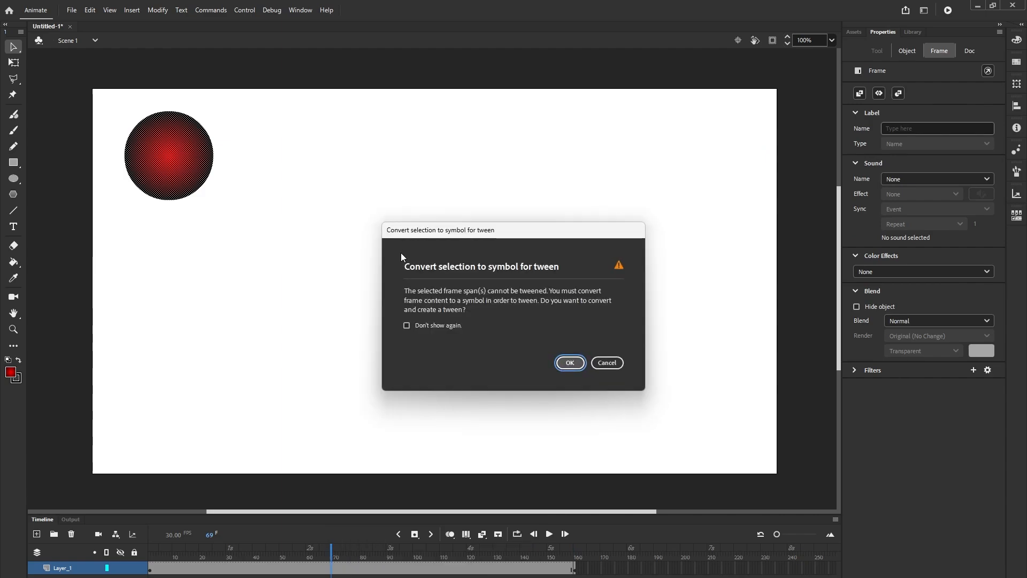
left_click(570, 363)
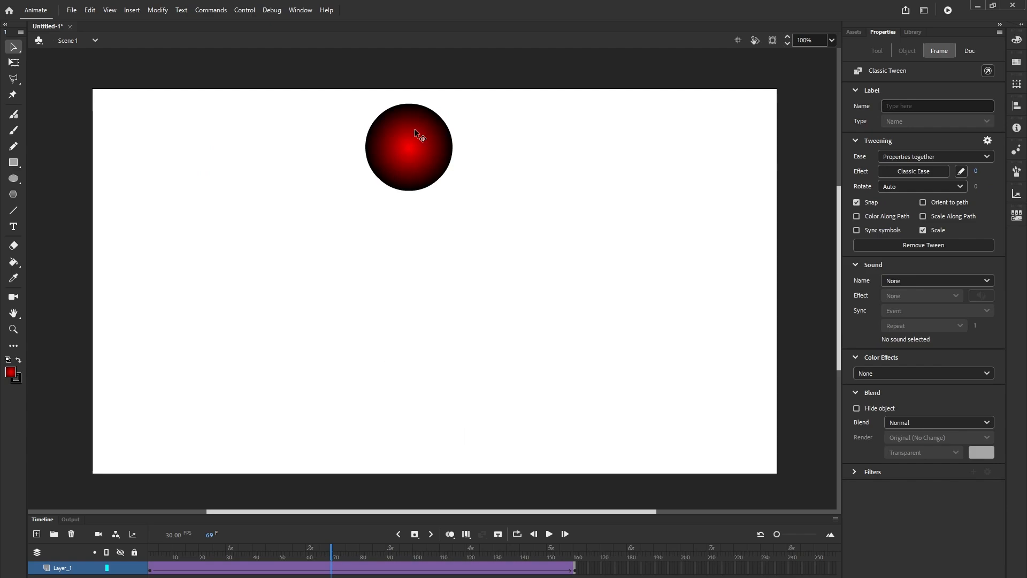
Step: Add a keyframe at frame 69 and move the ball to the middle of the stage's bottom edge
left_click(414, 534)
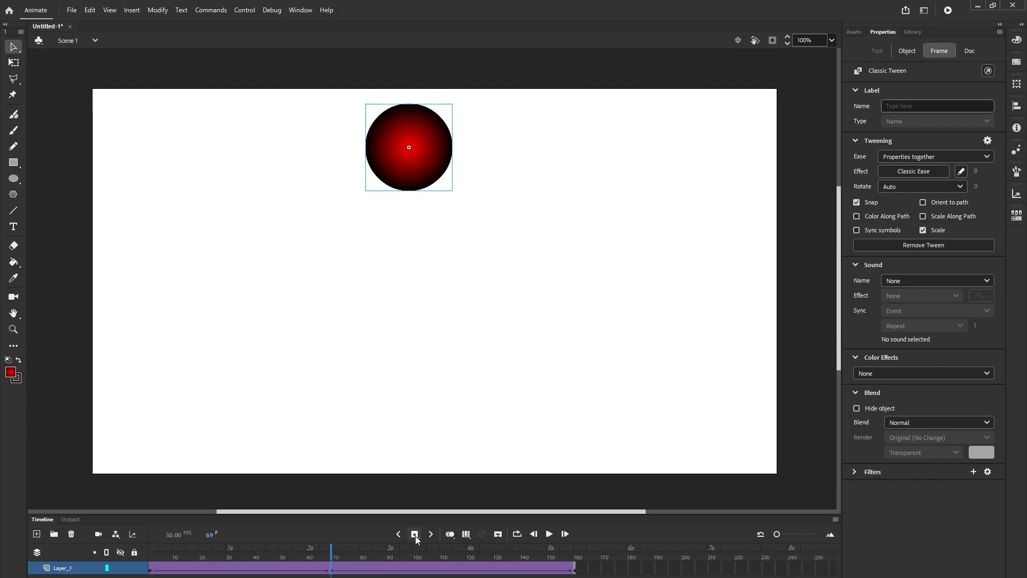
left_click_drag(415, 122, 427, 407)
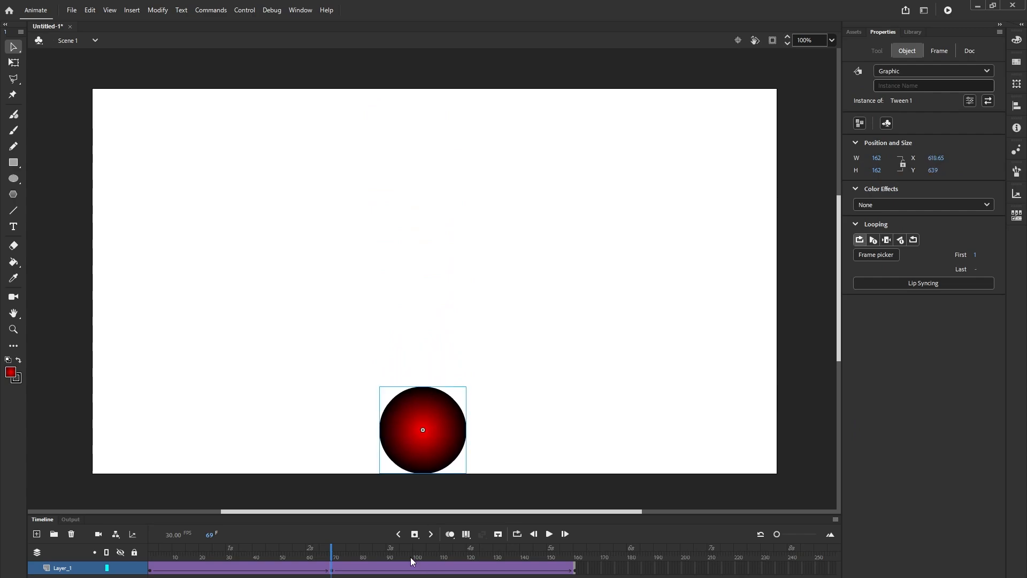
Step: Play the ball animation from frame 1 to check its motion, and return the playhead to the first frame
left_click(398, 534)
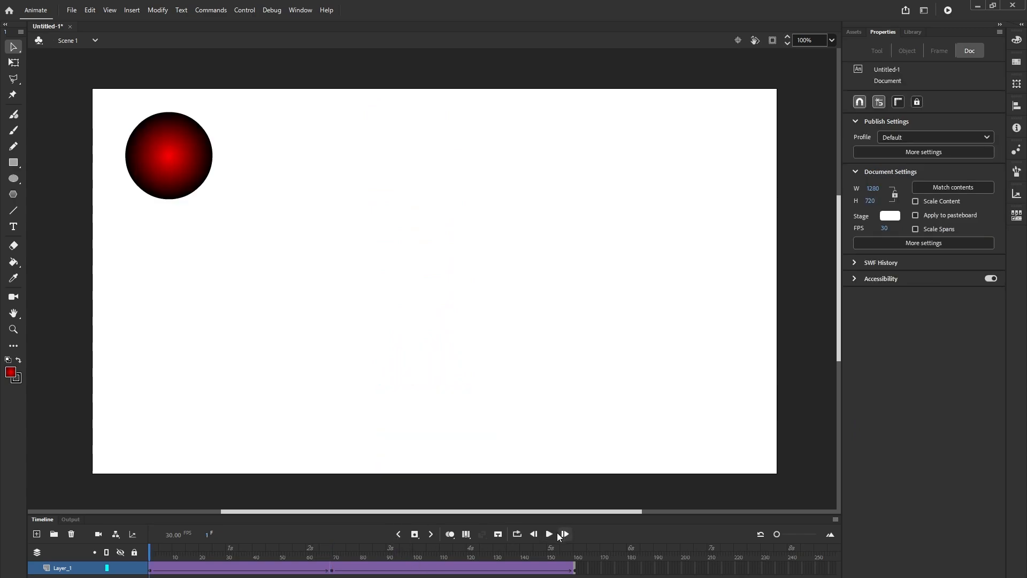
left_click(549, 534)
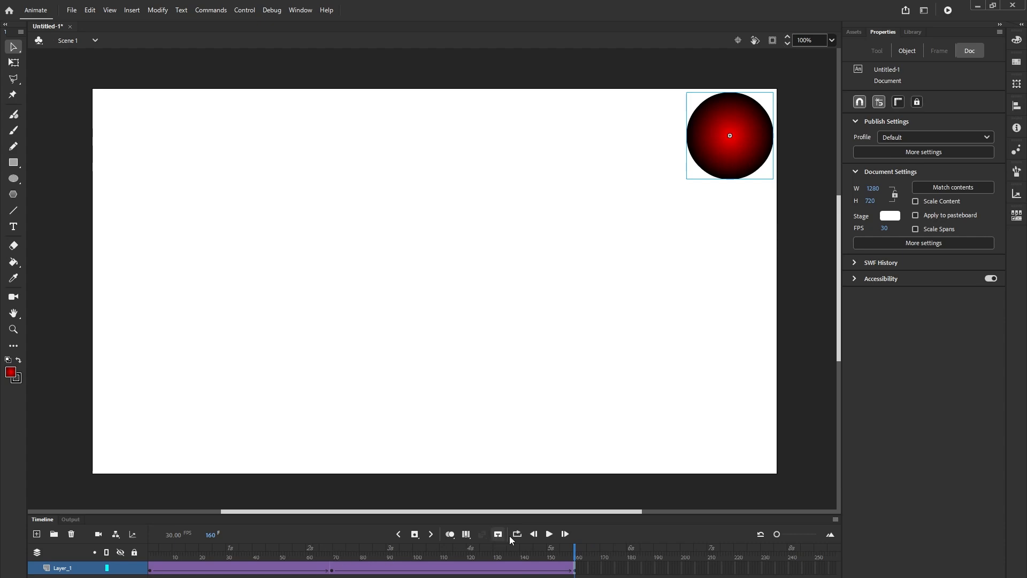
left_click(550, 534)
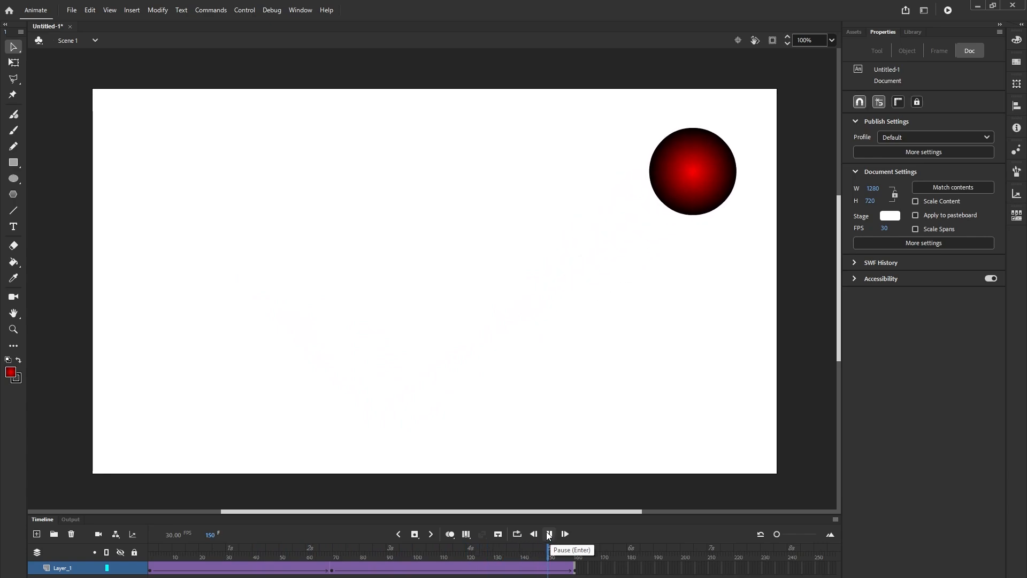
left_click(398, 533)
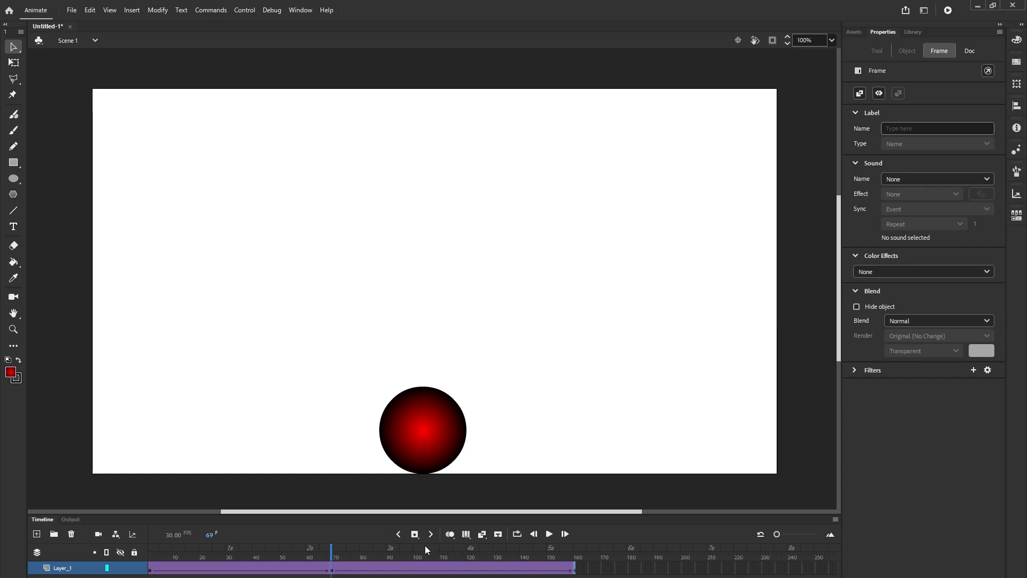
left_click(396, 534)
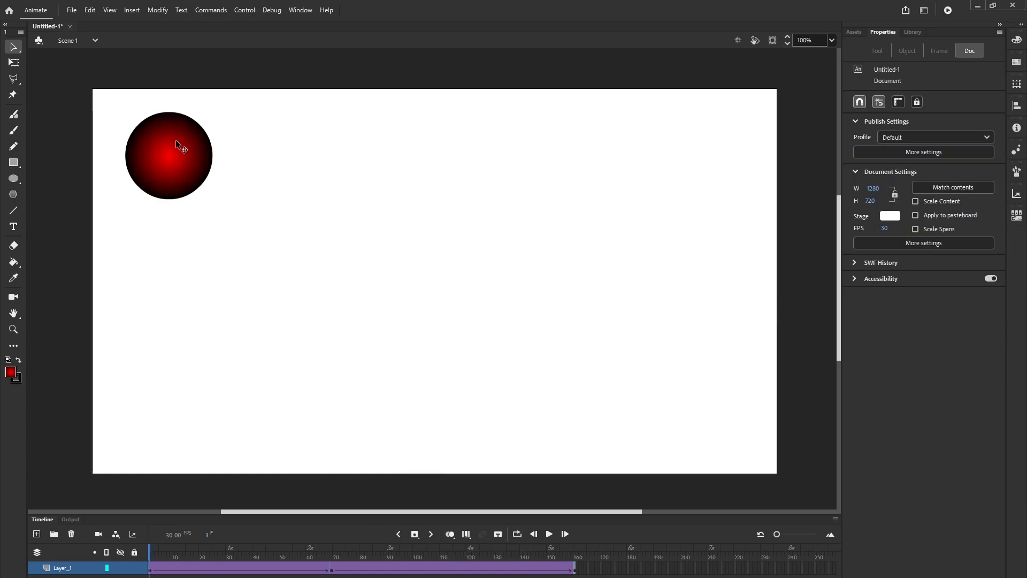
Step: Export the entire movie as an H.264 video named Red Ball Animation into the 3D DESIGN F24 ASSETS folder
left_click(70, 12)
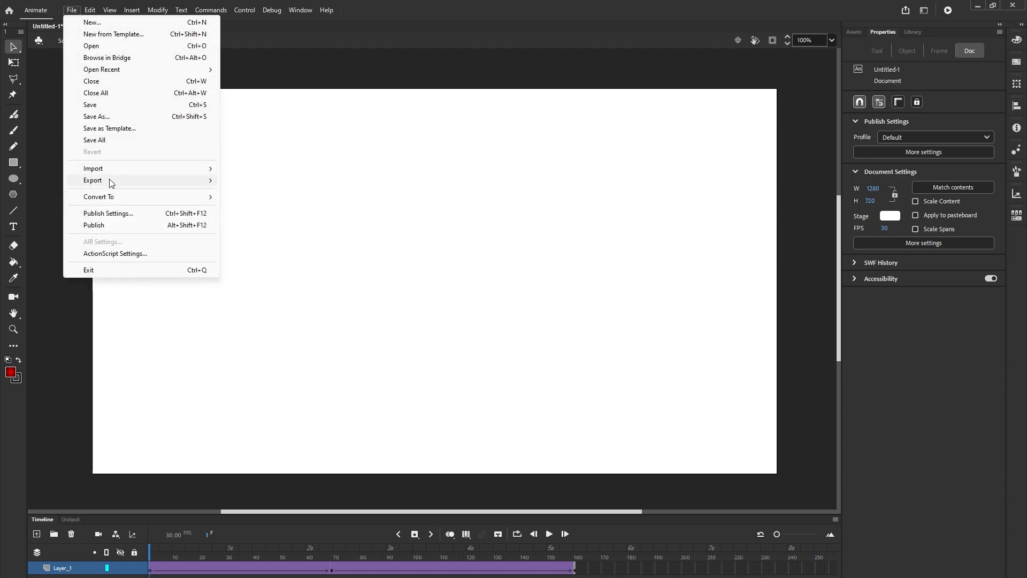
mouse_move(113, 182)
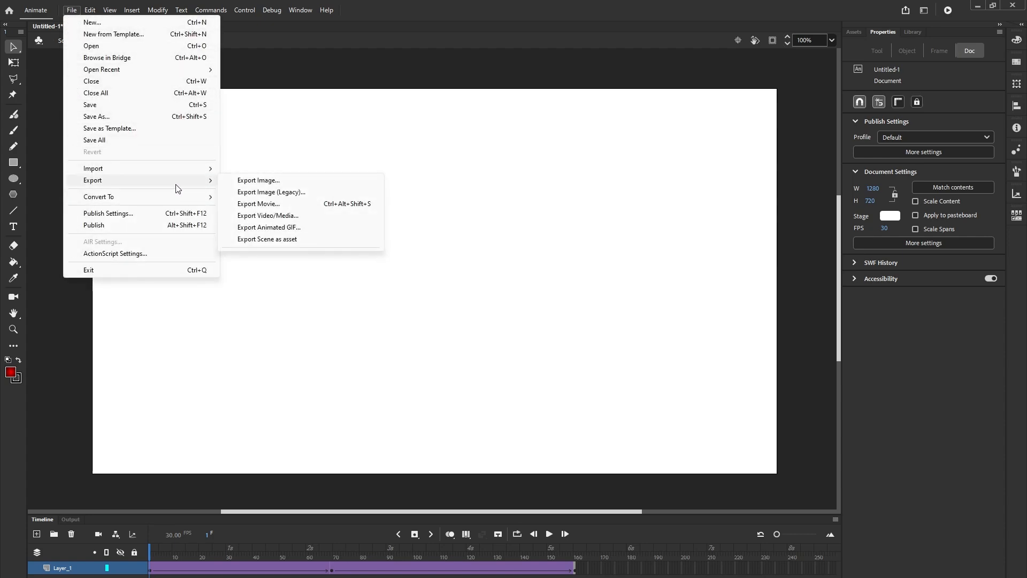
left_click(301, 218)
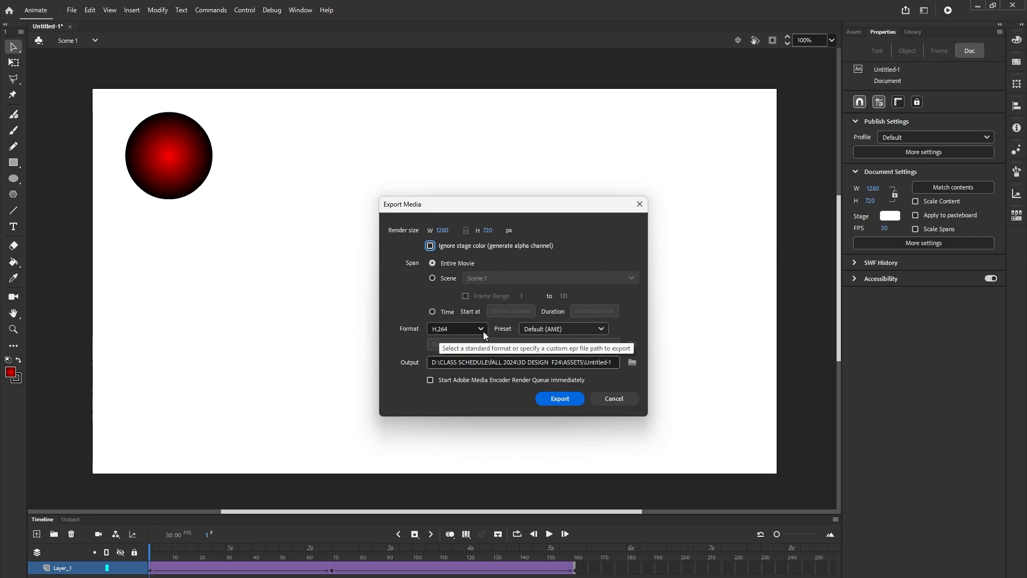
left_click(633, 362)
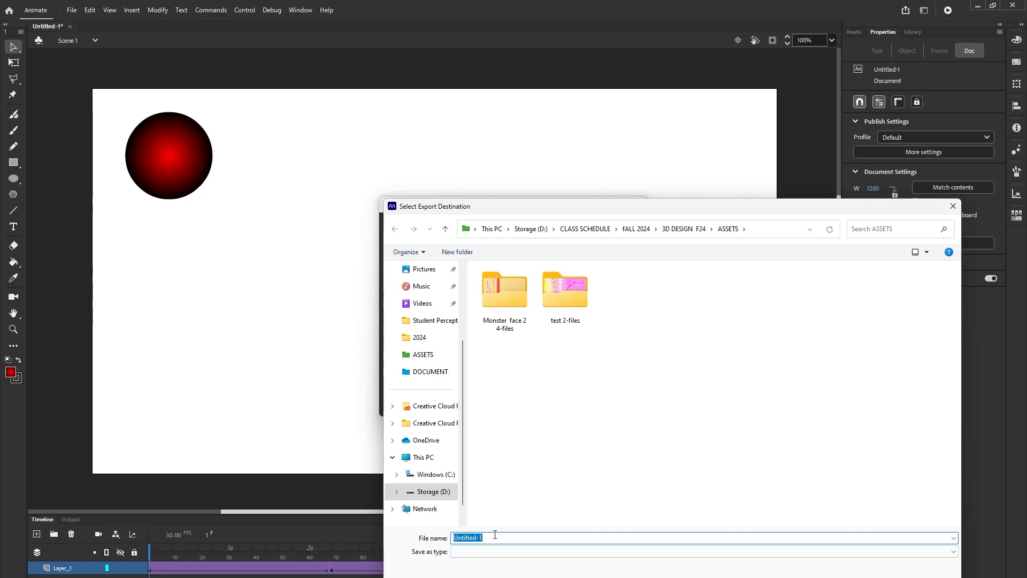
type("Red Ball Animation")
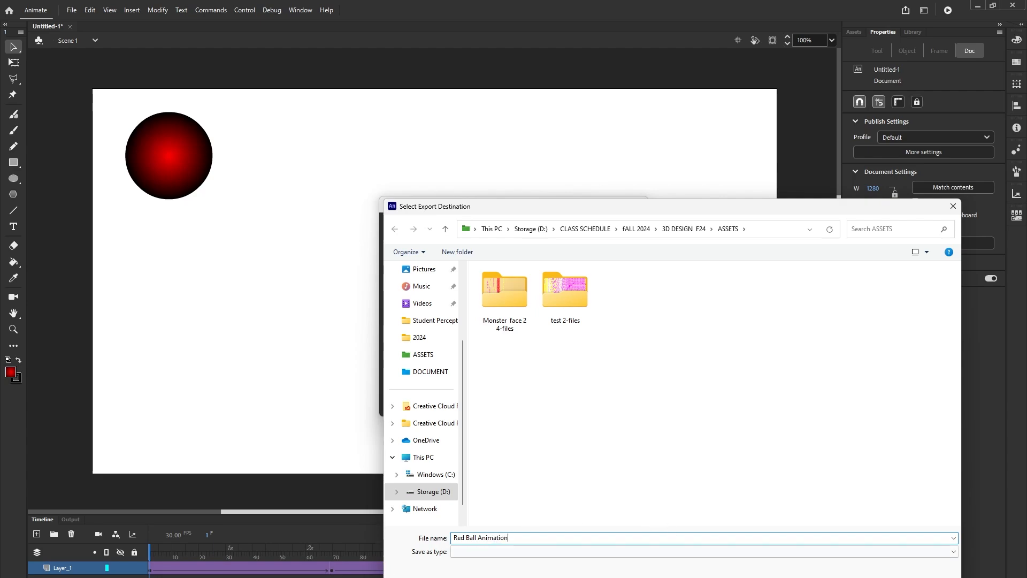
key("Return")
left_click(633, 361)
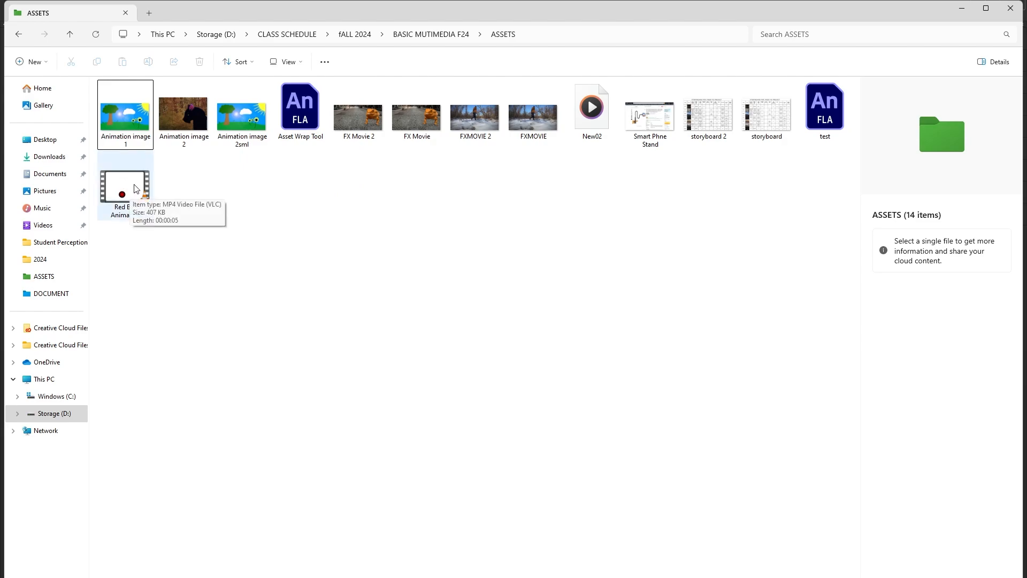
Step: Play the exported Red Ball Animation video from the ASSETS folder, and close the player and put the folder window away
double_click(137, 189)
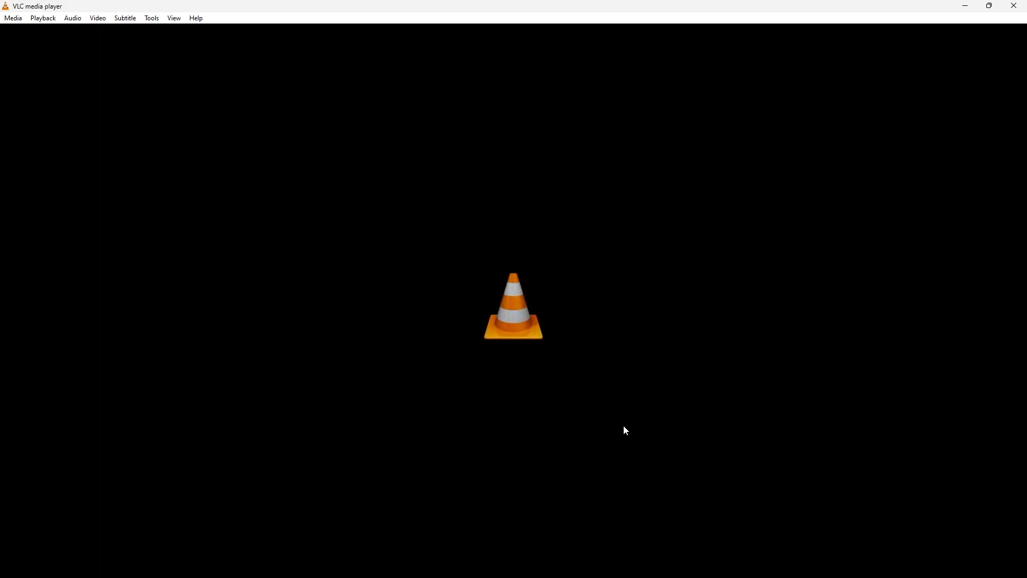
left_click(1014, 6)
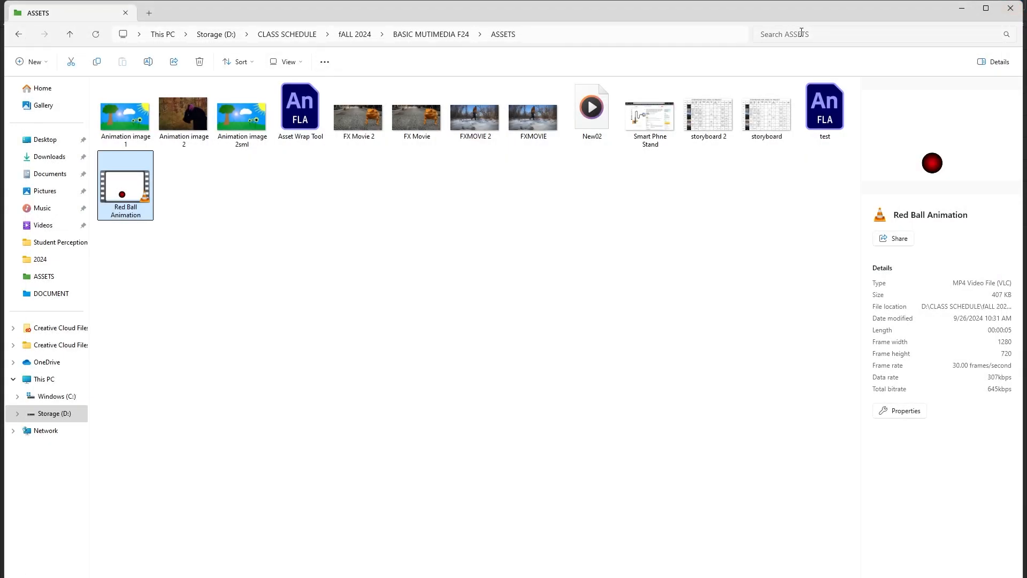
left_click(958, 8)
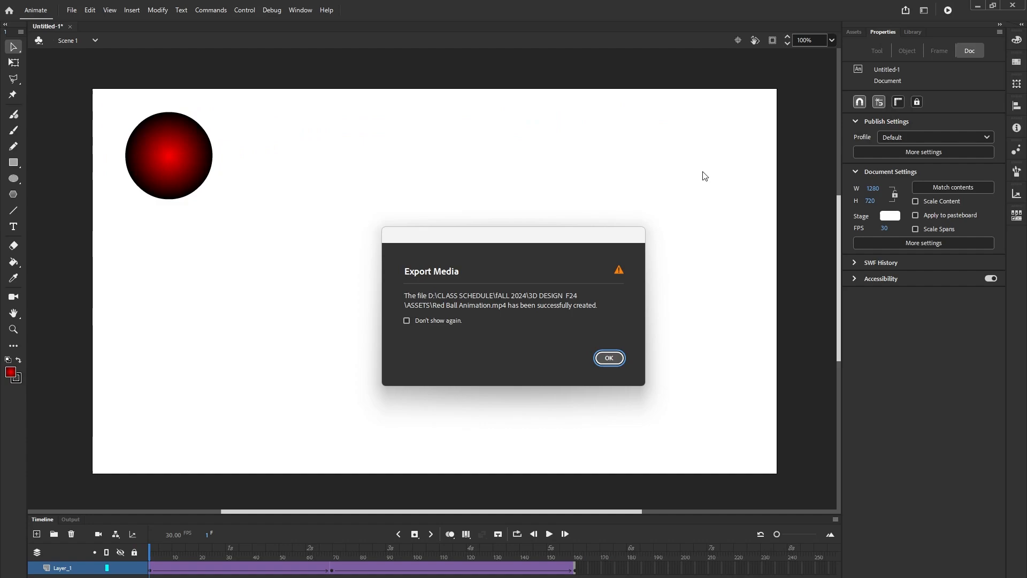
Step: Dismiss the export message and close all open Animate documents
left_click(610, 358)
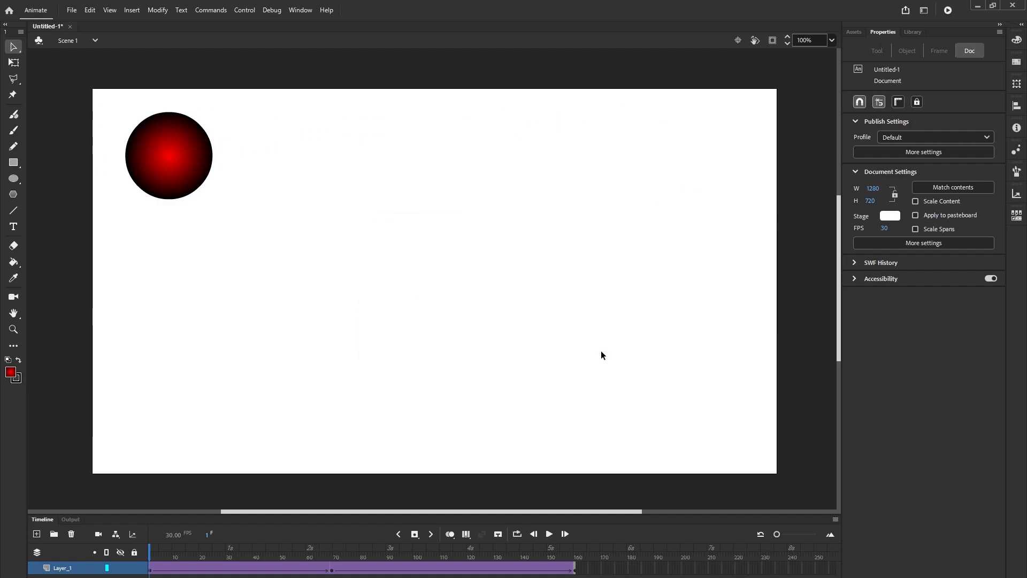
left_click(70, 11)
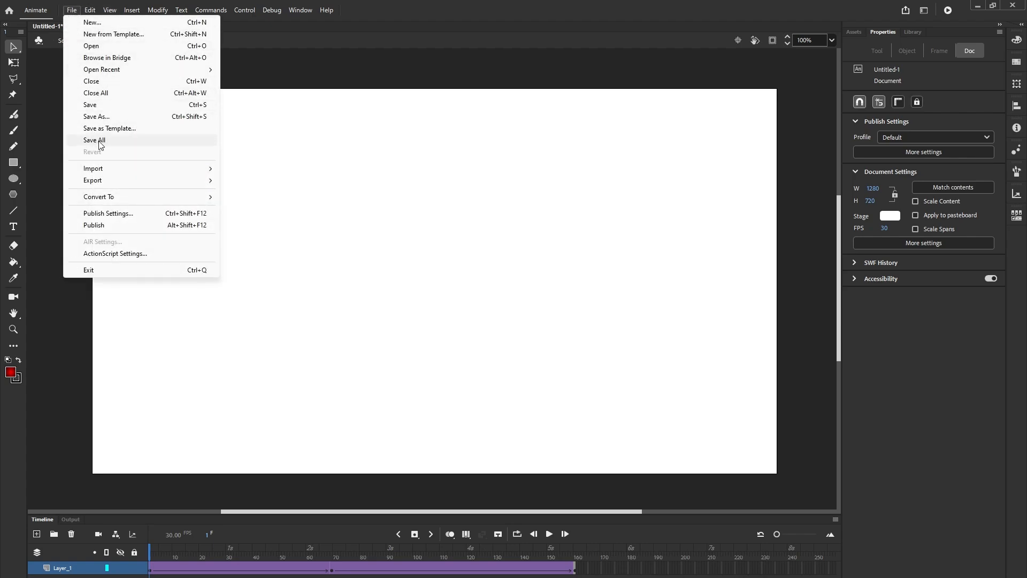
left_click(120, 92)
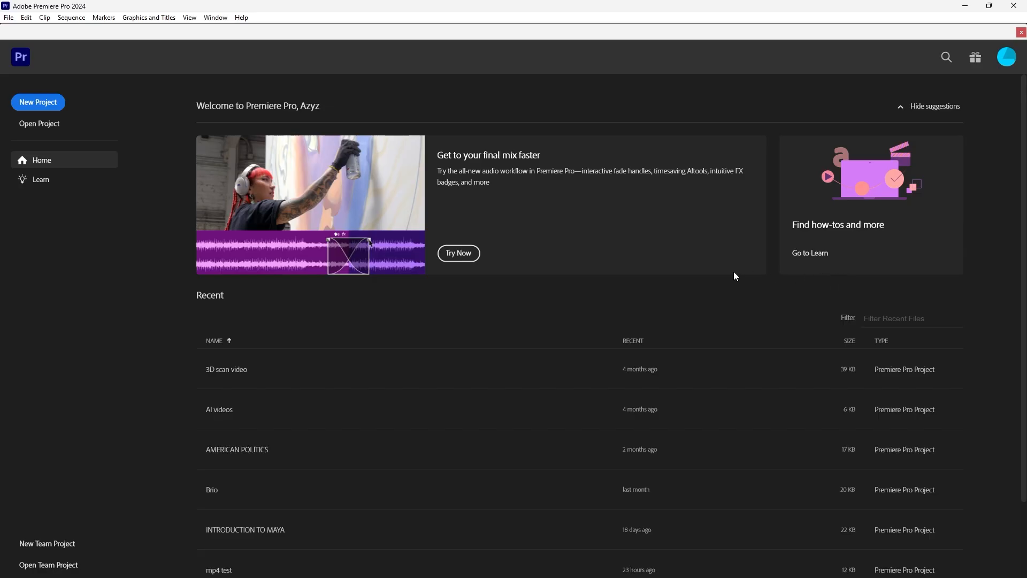
Step: In Premiere Pro, create a new project named Animate to Premier for asding sound
left_click(54, 108)
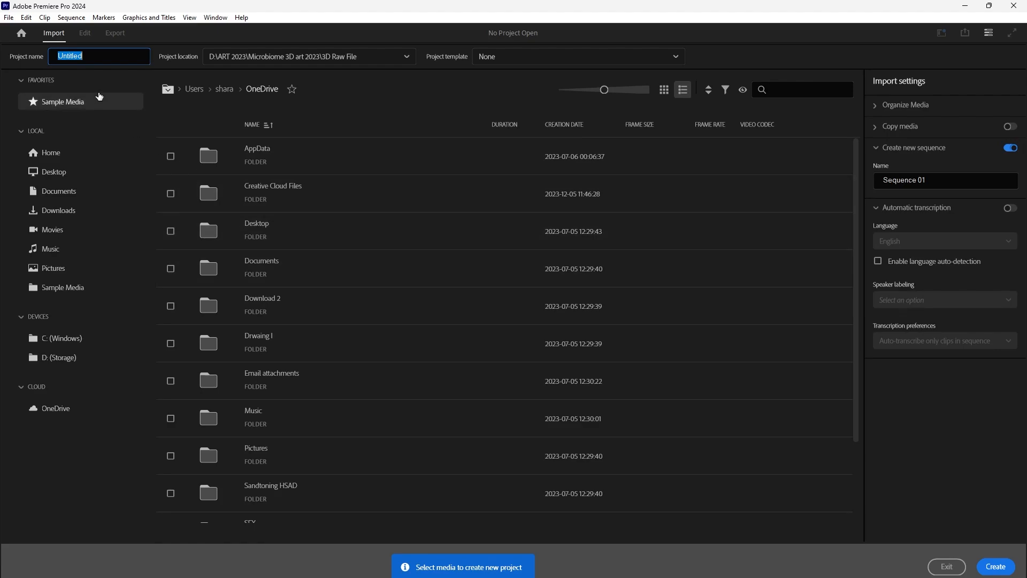
type("Animate to P")
type("remier for asding sound")
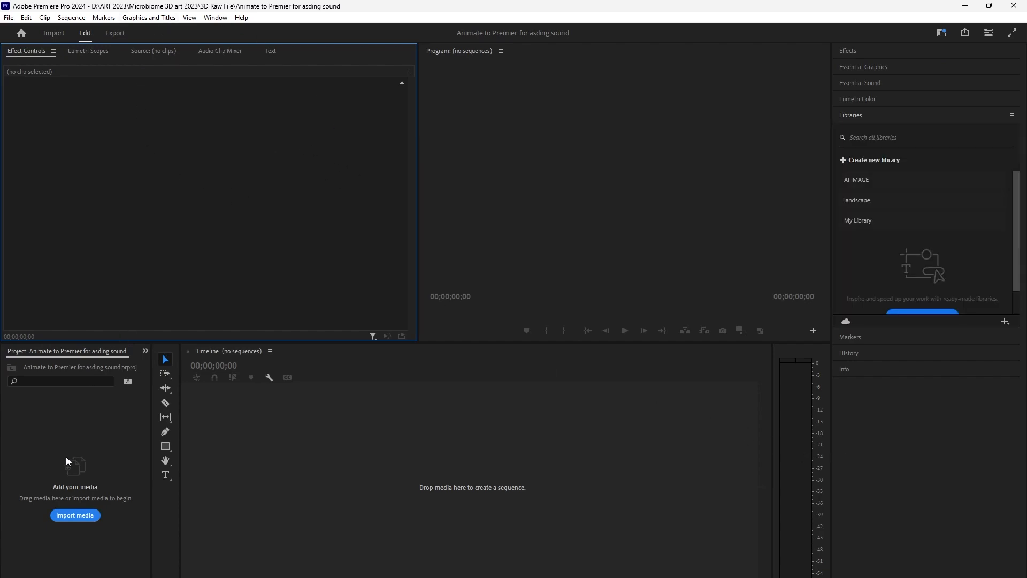
Step: Import the Red Ball Animation video from the BASIC MUTIMEDIA F24 ASSETS folder into the project
right_click(83, 427)
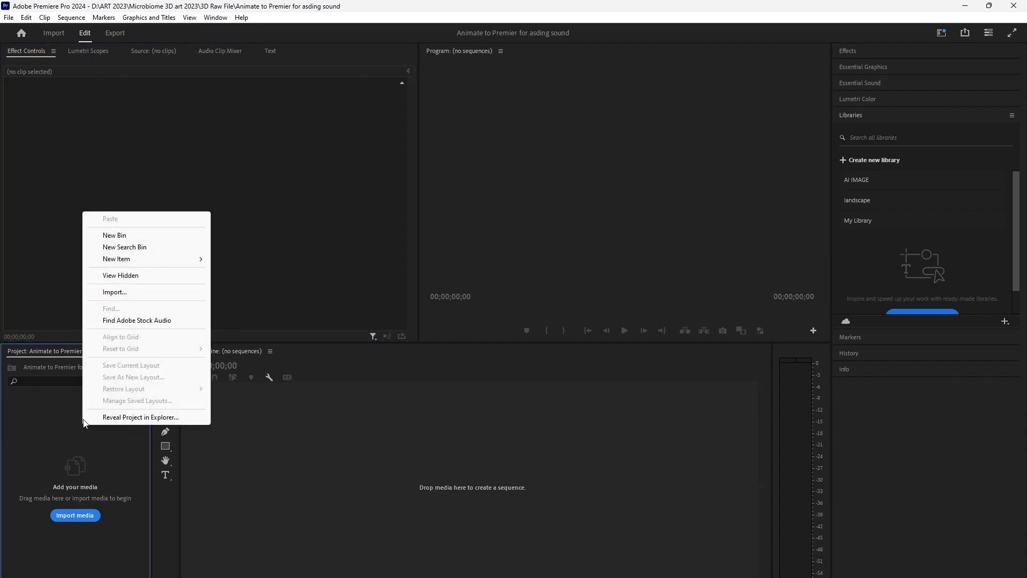
left_click(313, 386)
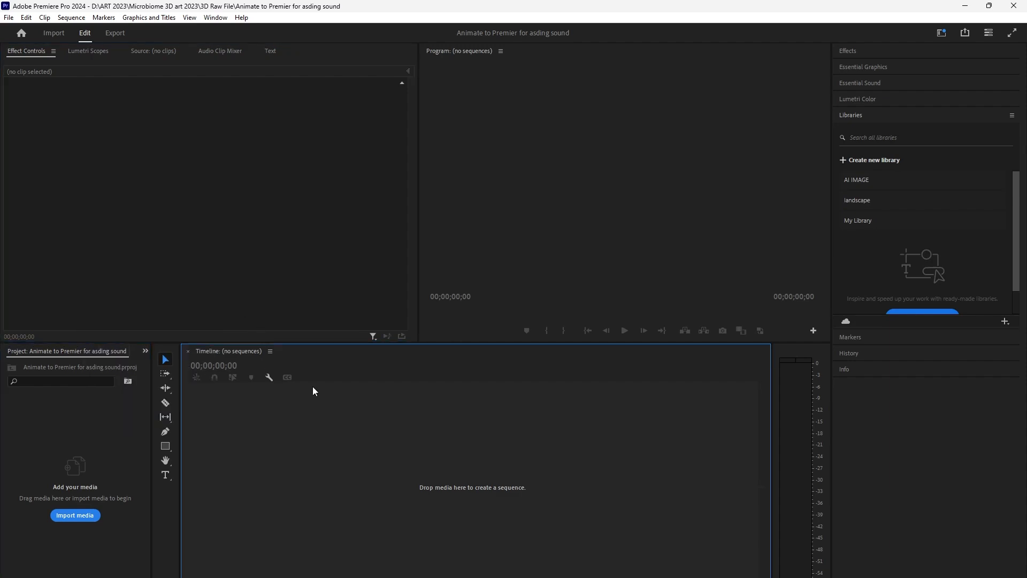
left_click(78, 400)
right_click(77, 405)
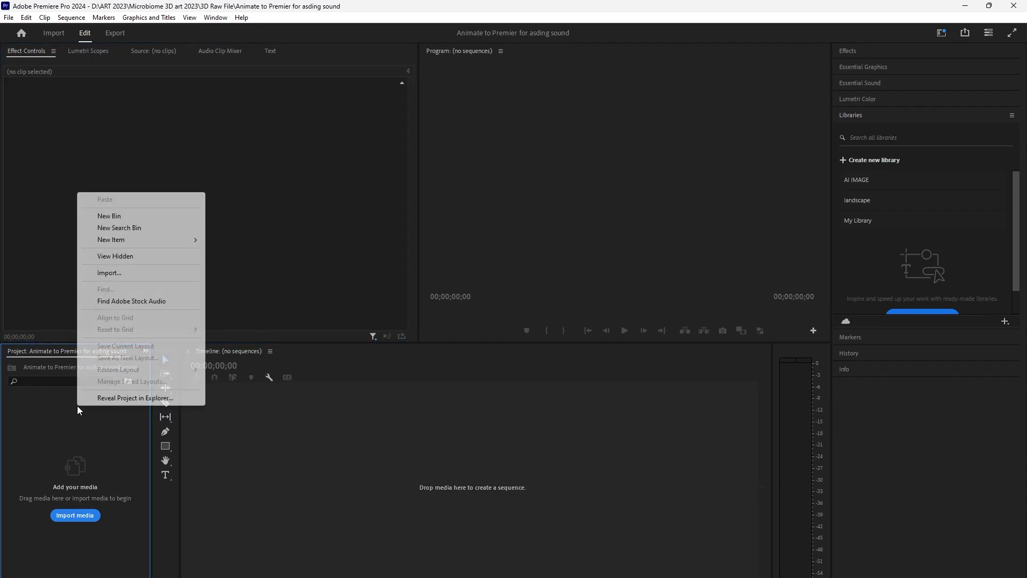
left_click(126, 273)
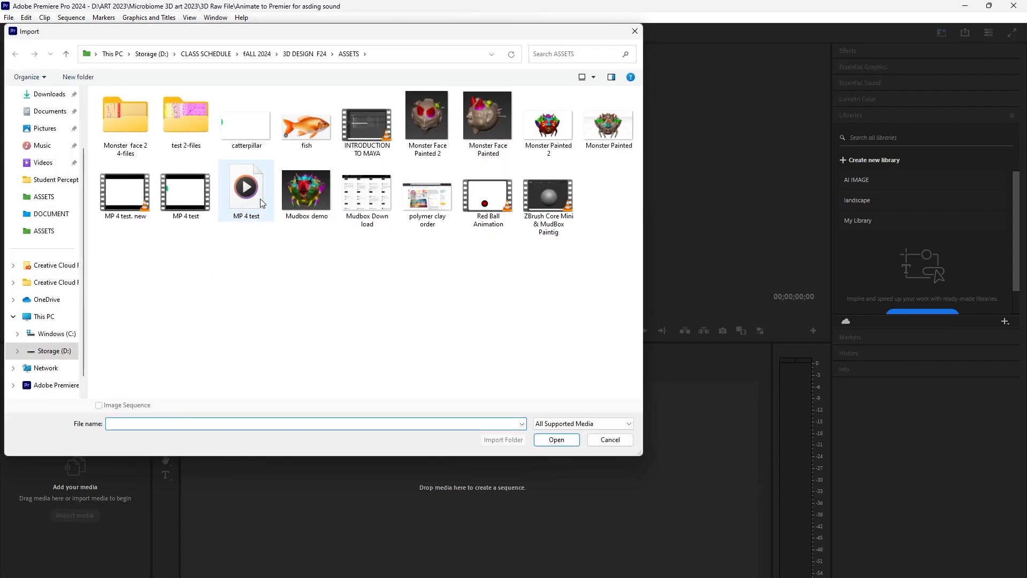
left_click(50, 231)
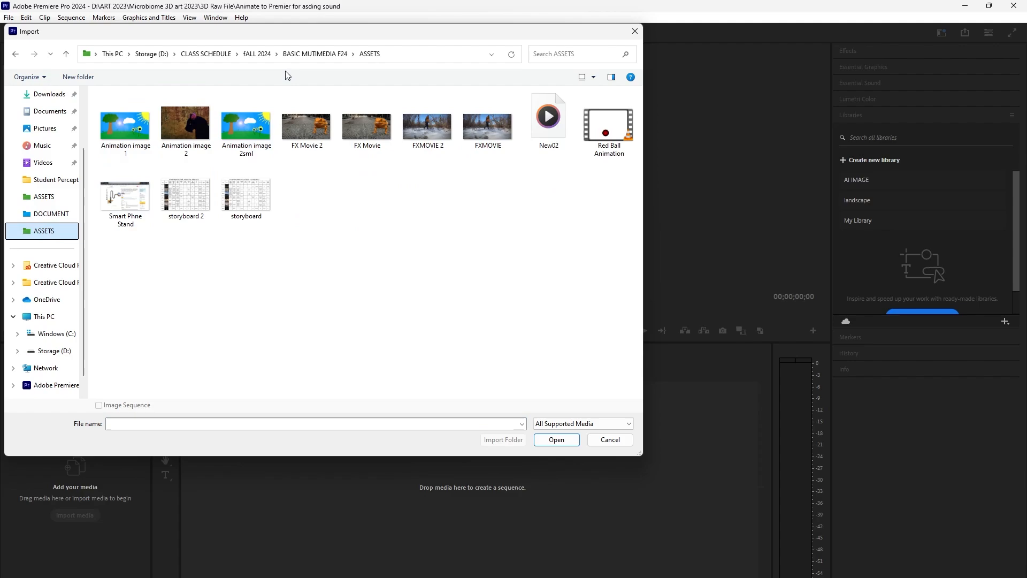
left_click(615, 138)
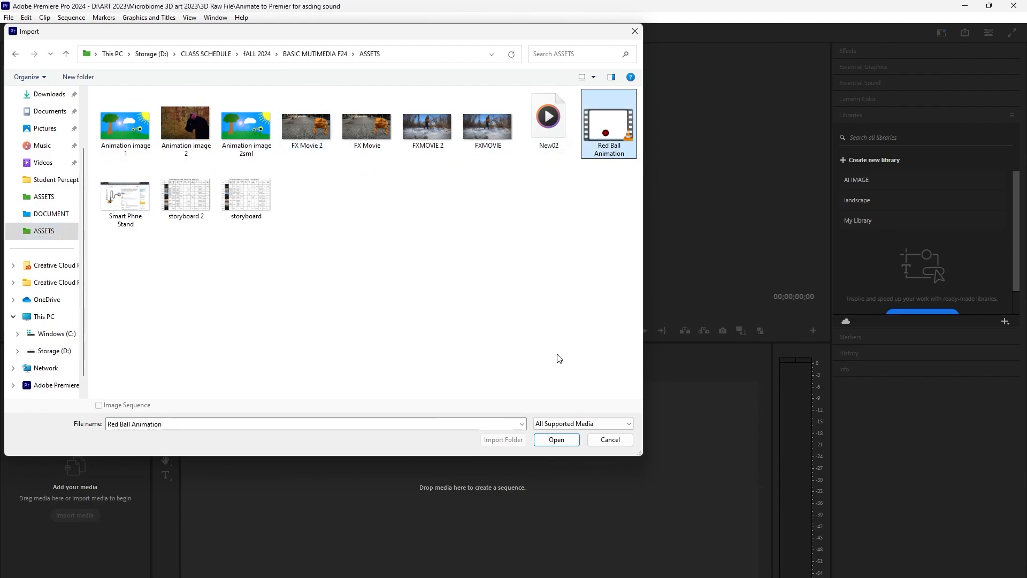
left_click(556, 439)
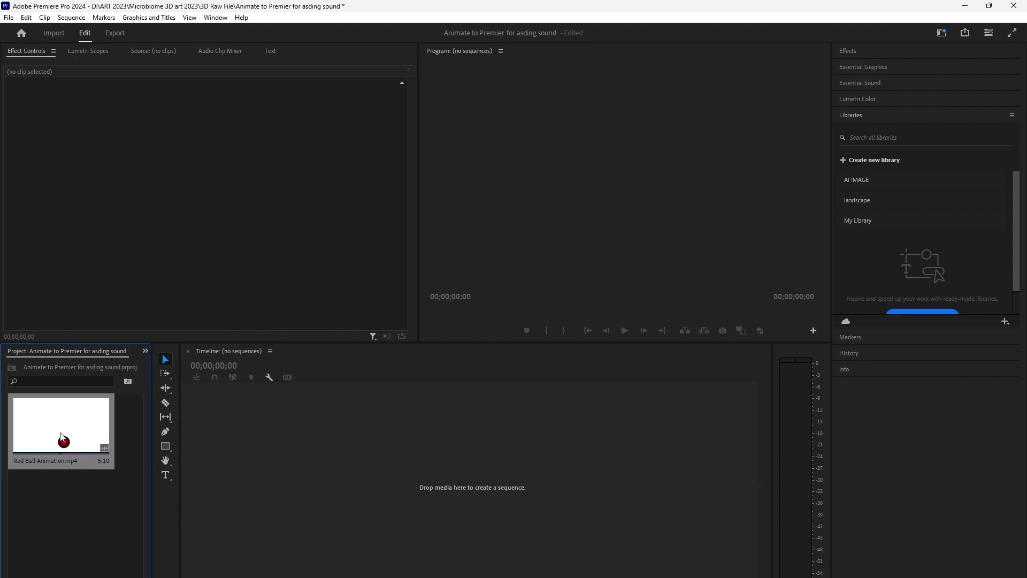
Step: Create a sequence from the Red Ball Animation video and play it through
left_click_drag(60, 436, 303, 437)
key("space")
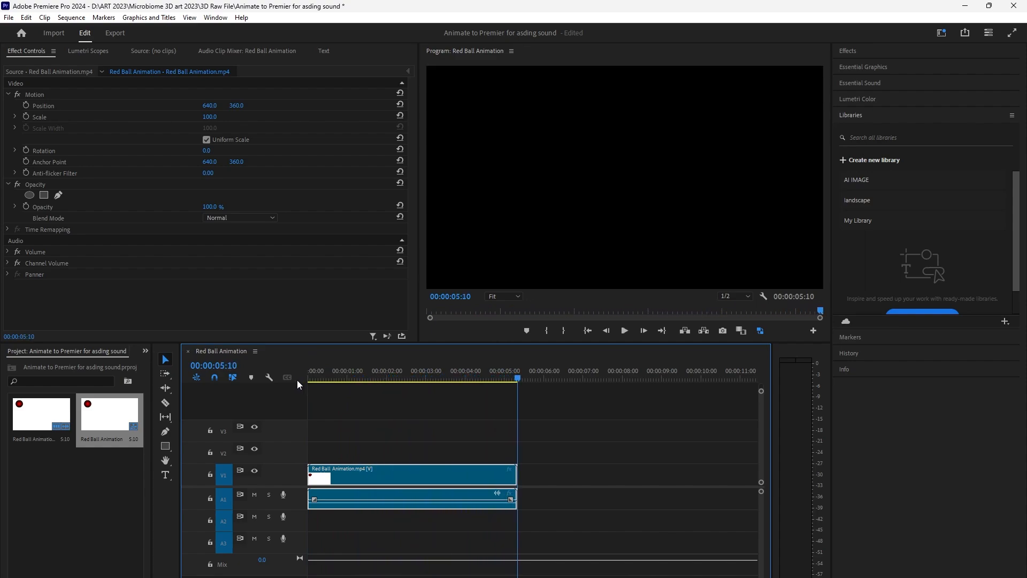
Step: Import the New02 audio file from the BASIC MUTIMEDIA F24 ASSETS folder into the project
right_click(68, 477)
left_click(110, 345)
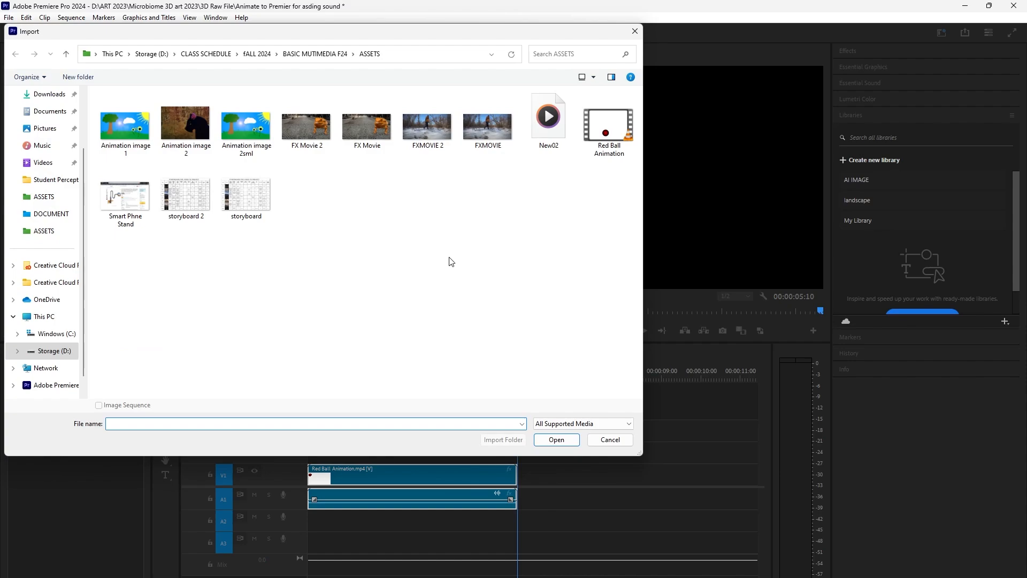
left_click(551, 130)
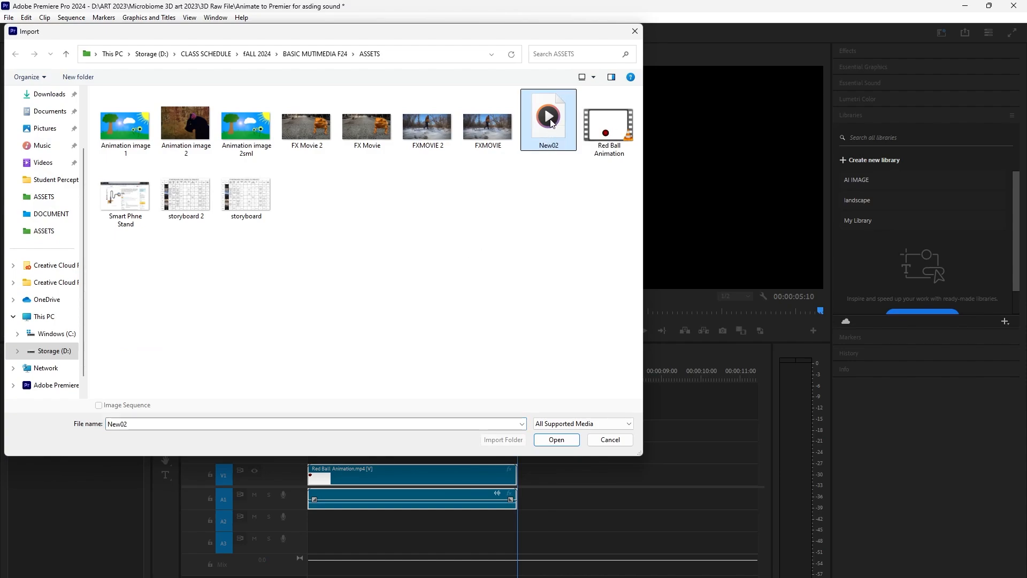
left_click(556, 439)
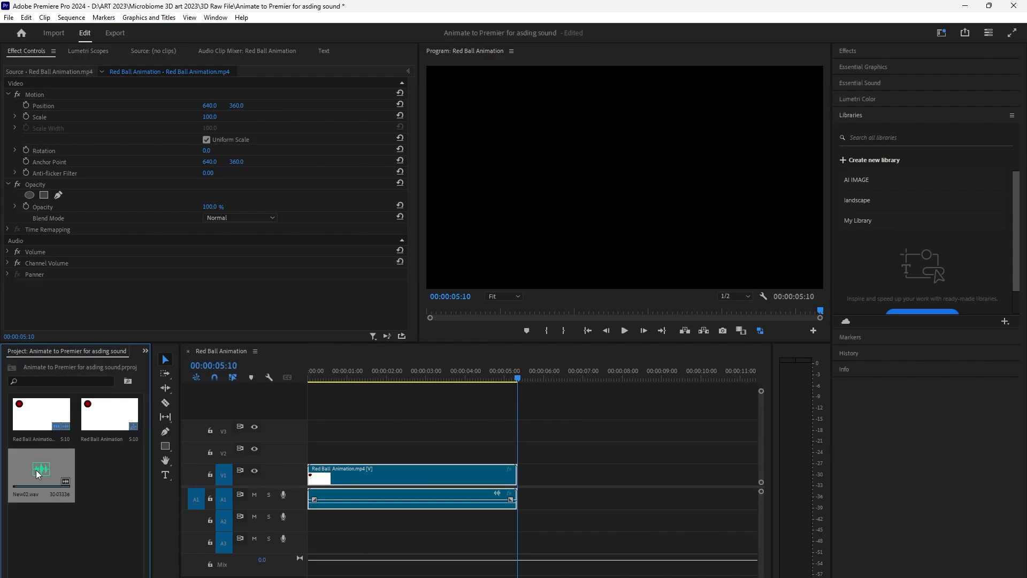
left_click_drag(83, 496, 230, 513)
Step: Unlink the Red Ball Animation clip's audio from its video and delete the audio portion
right_click(425, 496)
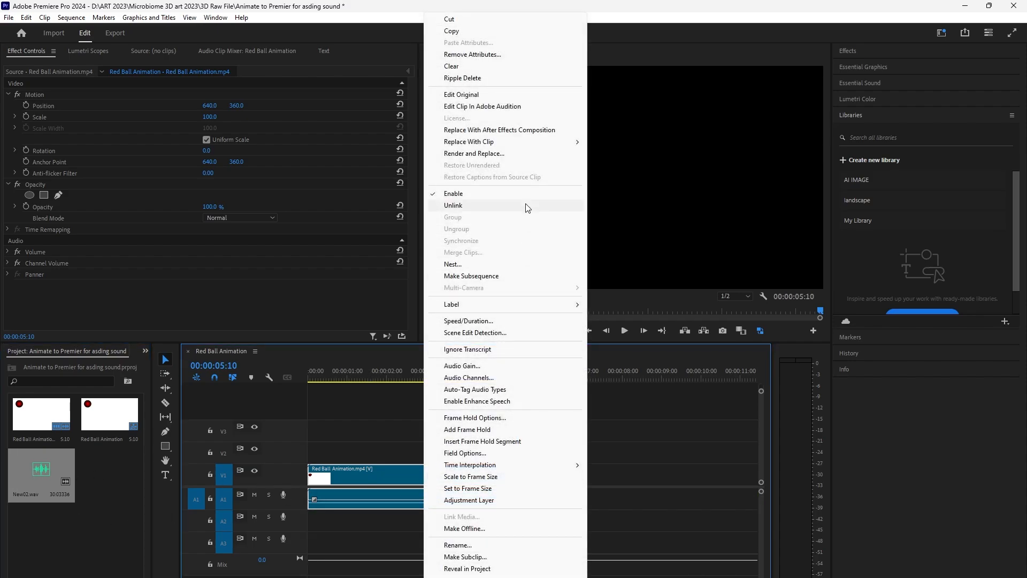
left_click(471, 207)
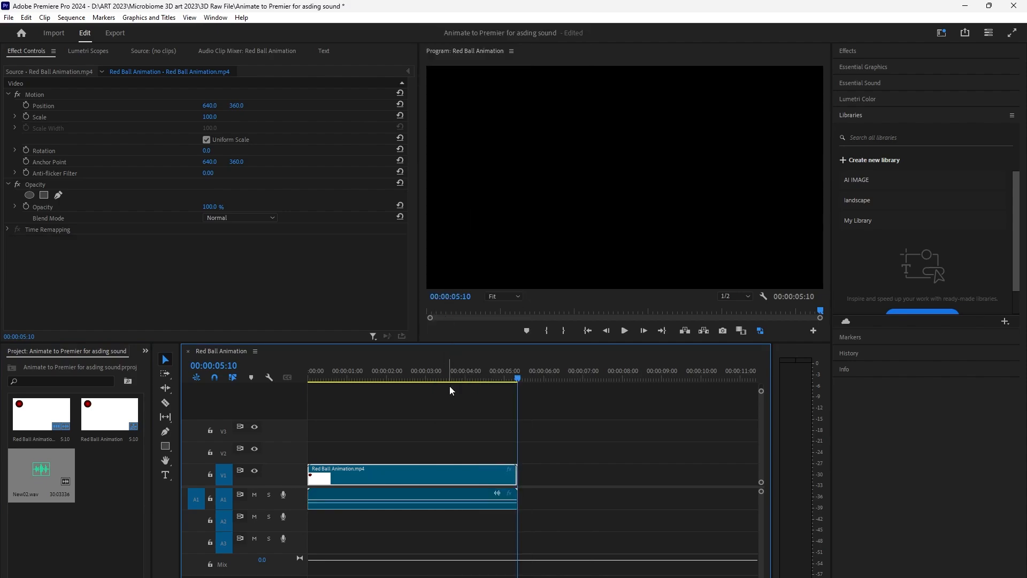
left_click(426, 495)
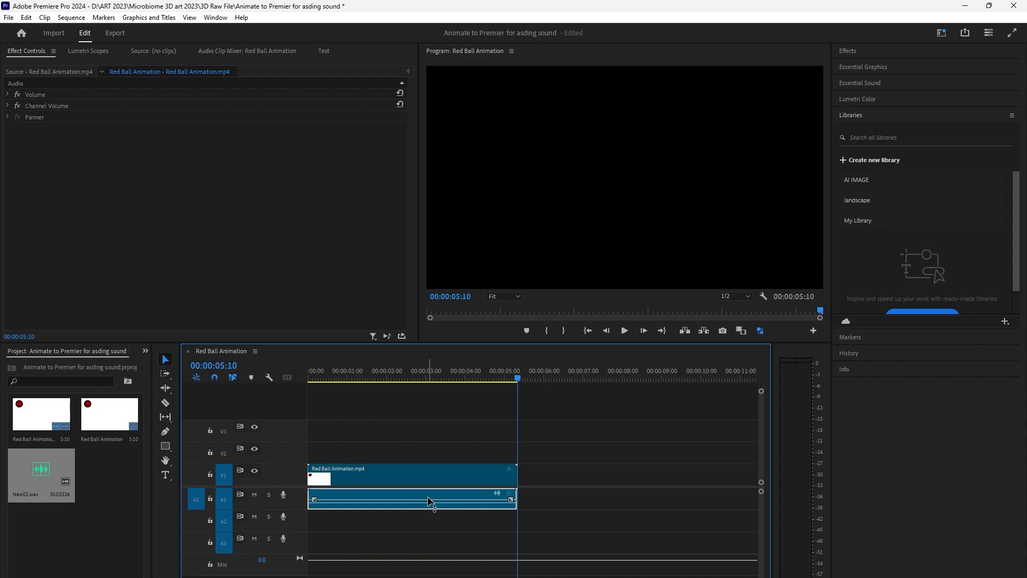
key("Delete")
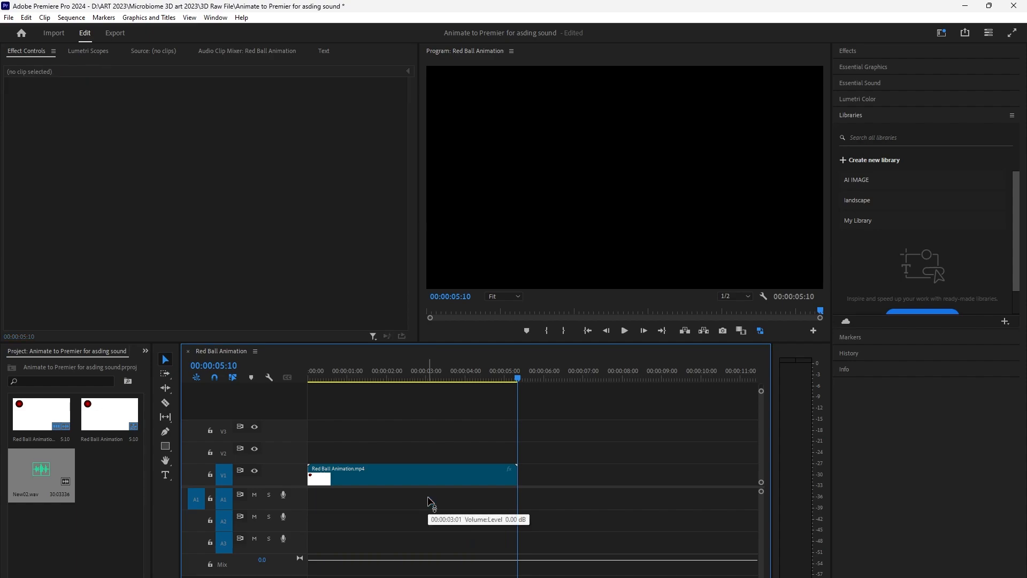
Step: Place New02.wav on audio track A1 at the start of the sequence and play the animation with the sound
left_click_drag(31, 464, 313, 498)
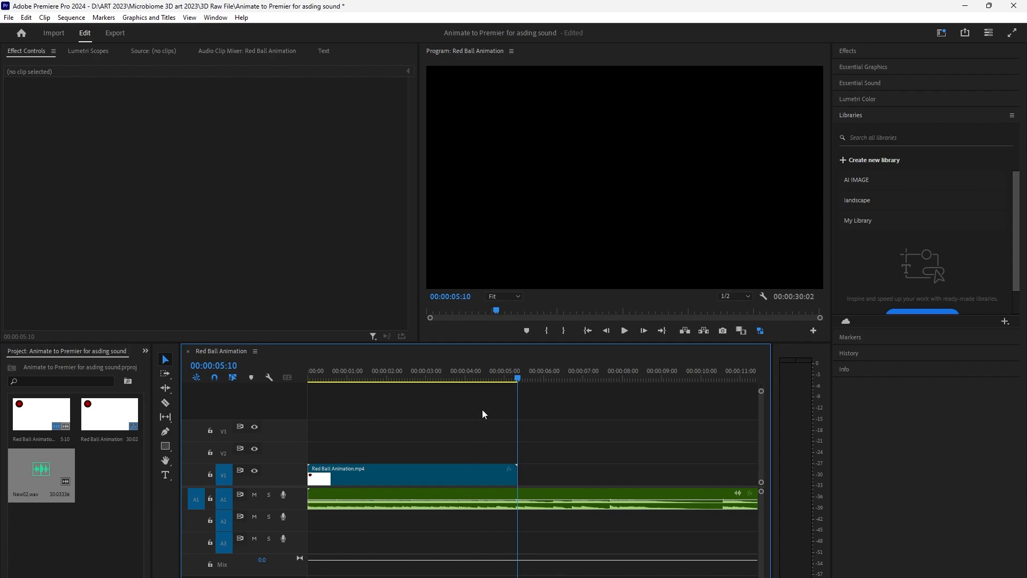
key("Home")
key("space")
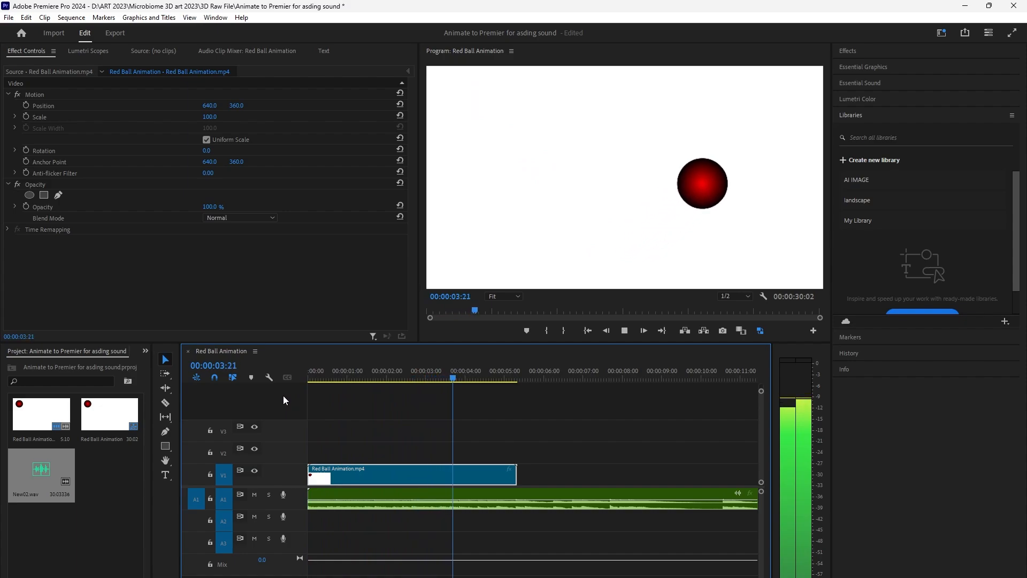
key("space")
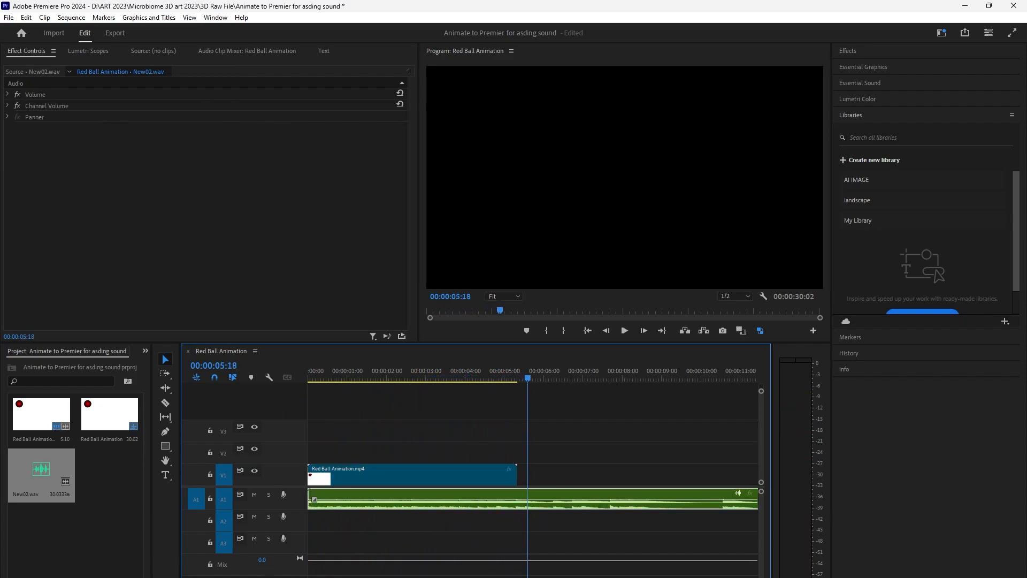
Step: Trim the end of the New02.wav clip so it finishes together with the Red Ball Animation video
left_click_drag(333, 577, 464, 577)
left_click_drag(502, 492, 344, 493)
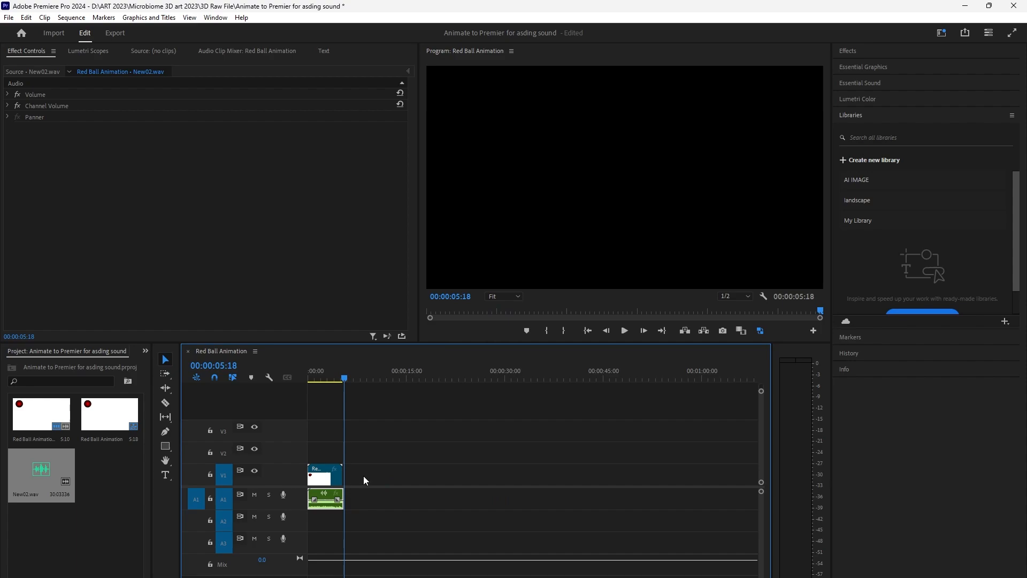
key("space")
key("space")
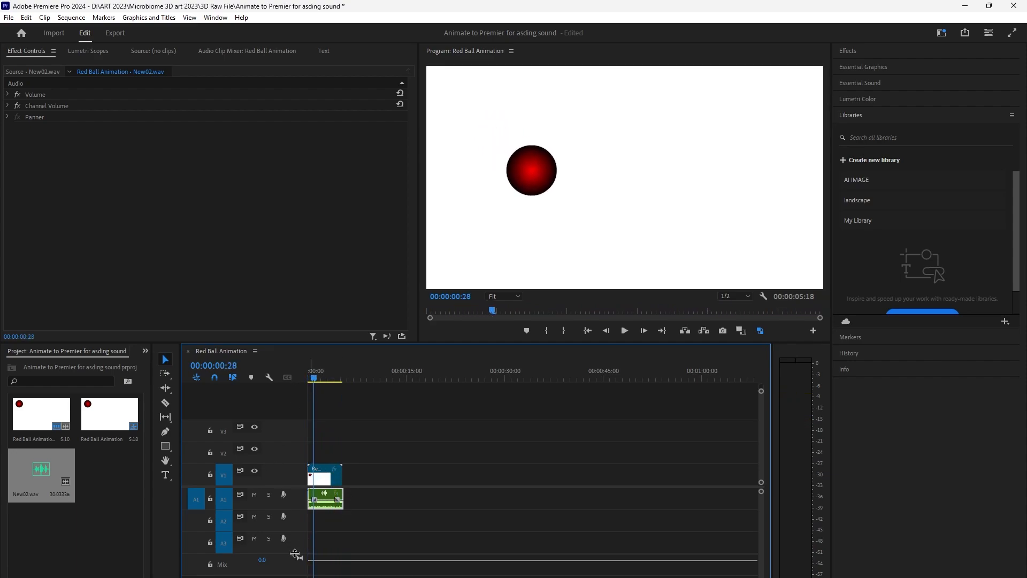
left_click_drag(535, 577, 397, 577)
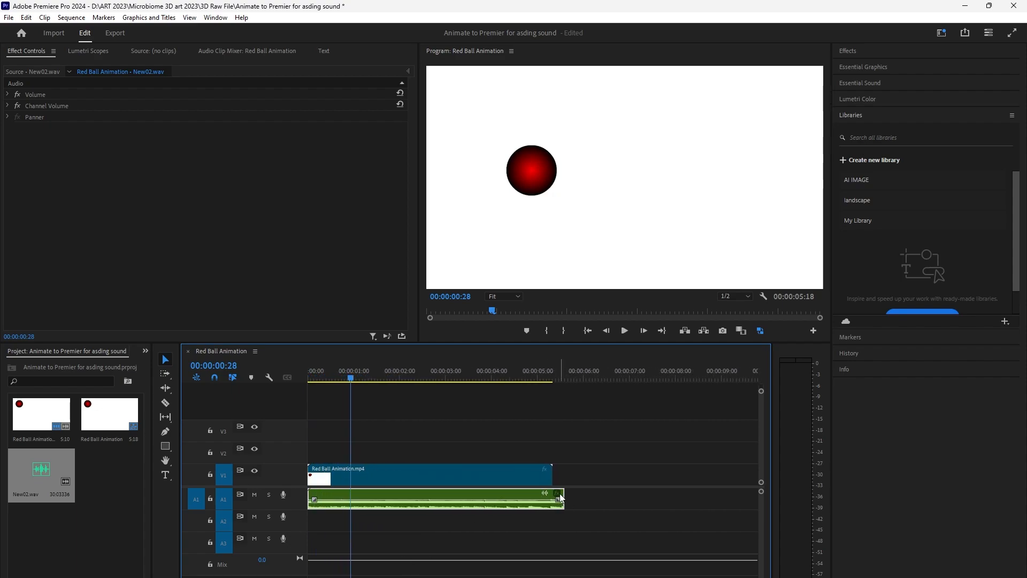
left_click_drag(559, 497, 553, 496)
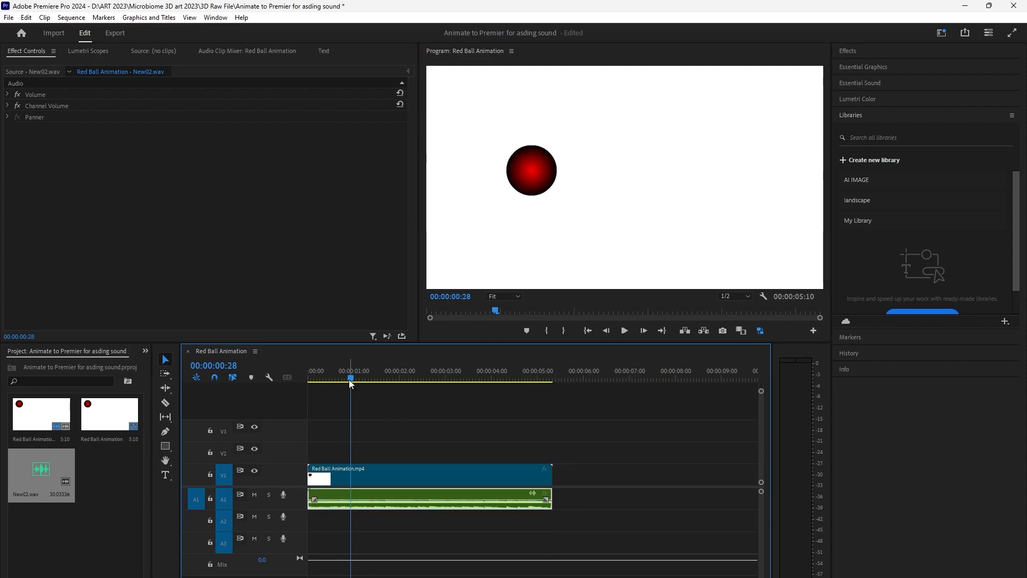
Step: Shift the video and audio clips together about 14 frames later, leaving a gap at the sequence start
left_click_drag(349, 380, 266, 400)
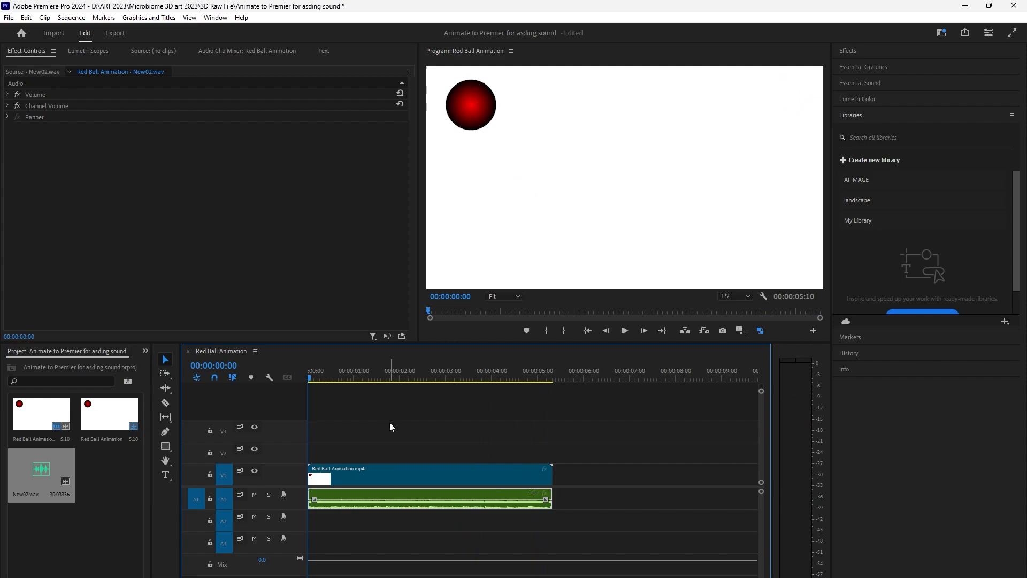
left_click(342, 431)
left_click_drag(342, 433, 478, 473)
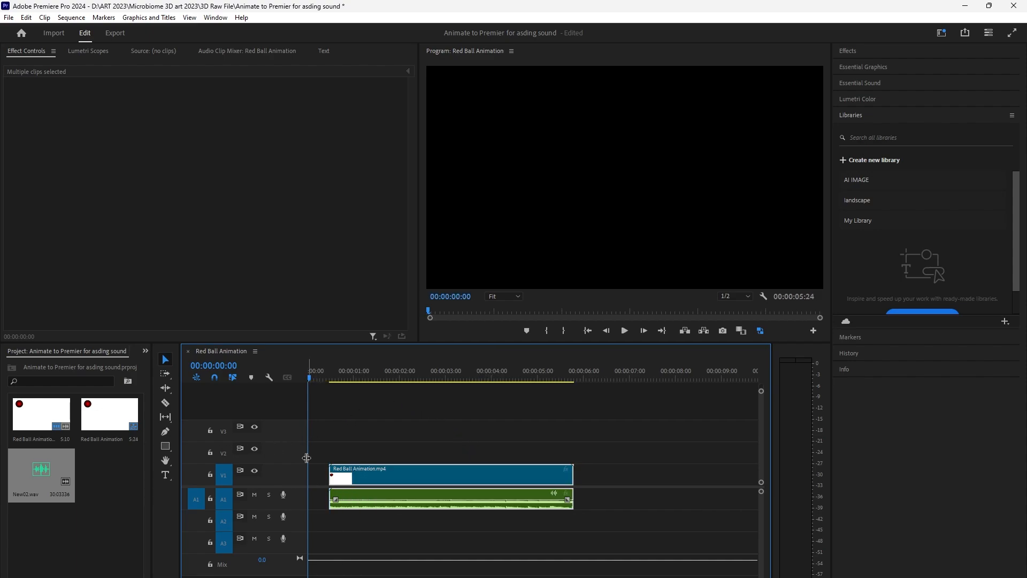
Step: Add the title text RED BALL ANIMATION at the sequence start, with ANIMATION on a second line
left_click_drag(313, 374, 290, 390)
left_click(165, 474)
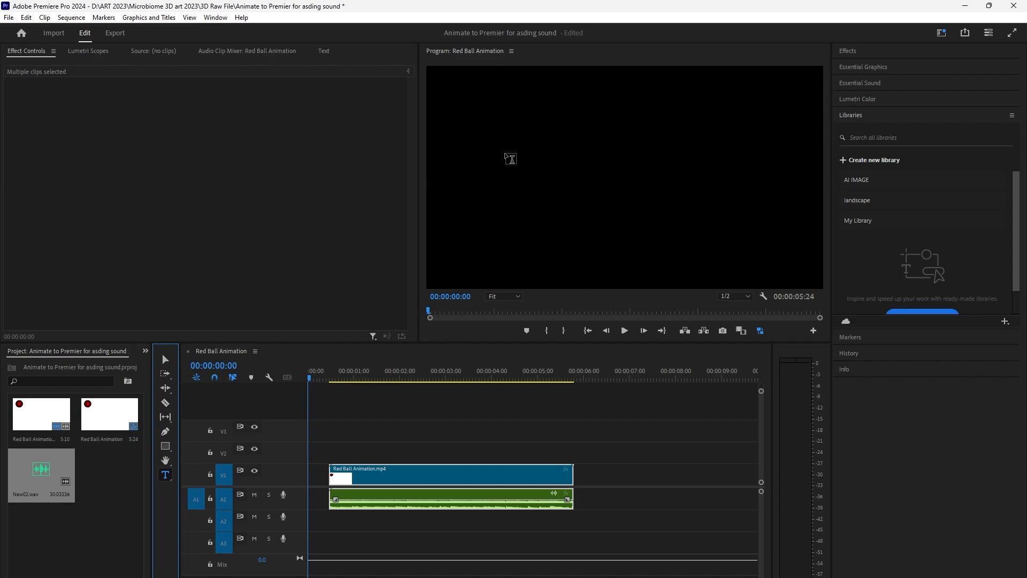
left_click(512, 162)
left_click(512, 162)
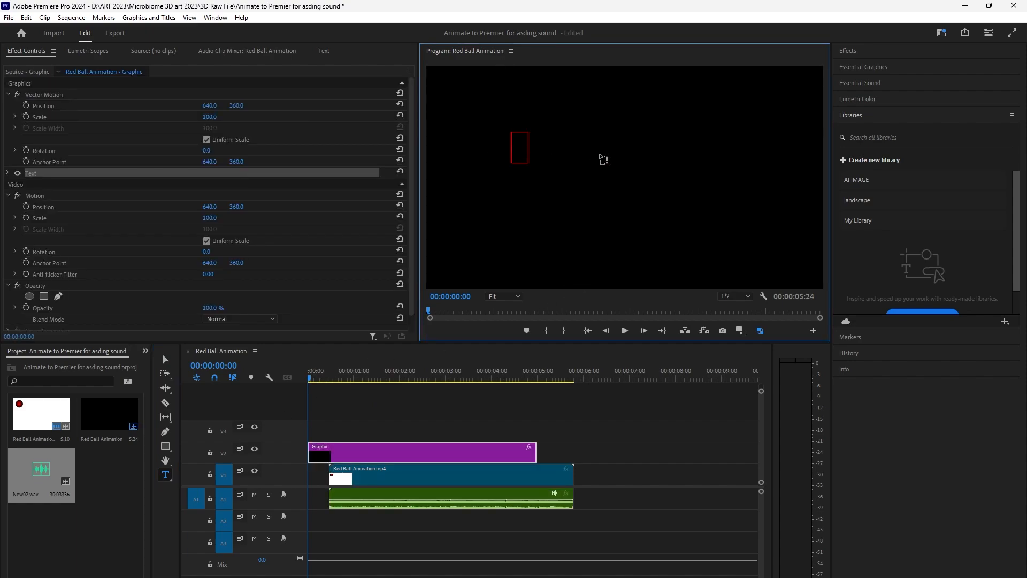
type("RE")
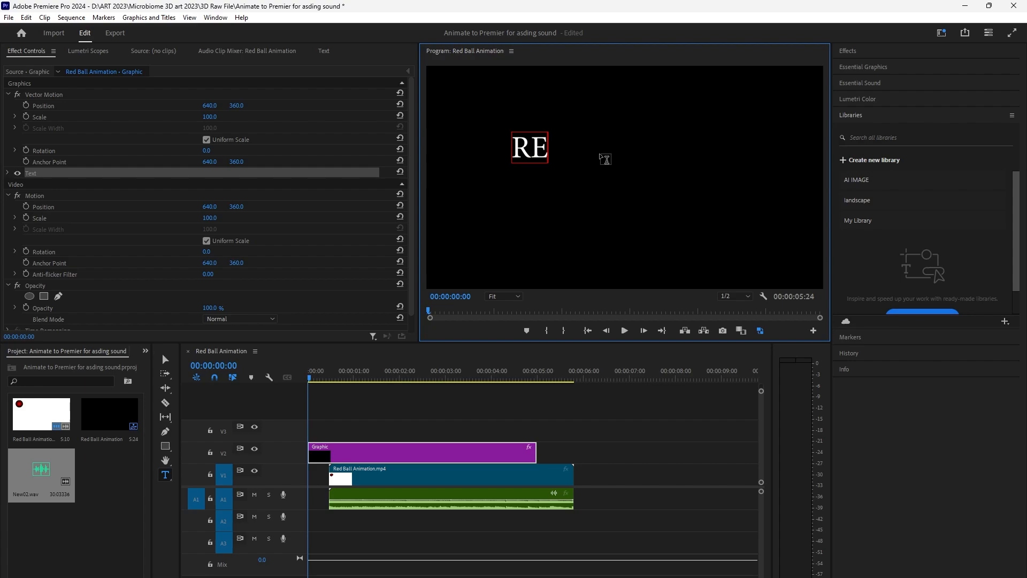
type("D BAL")
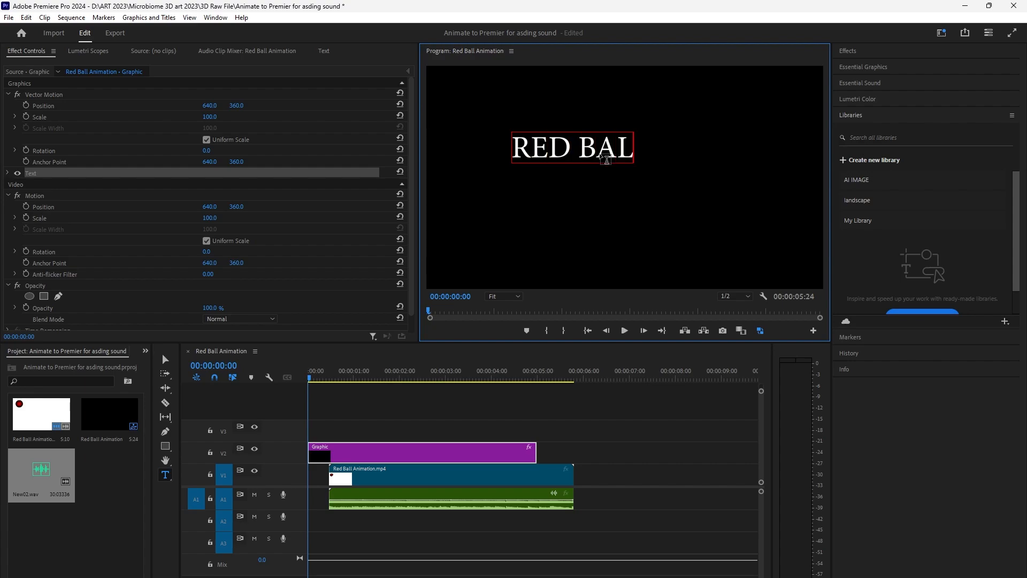
type("L ANIMATION")
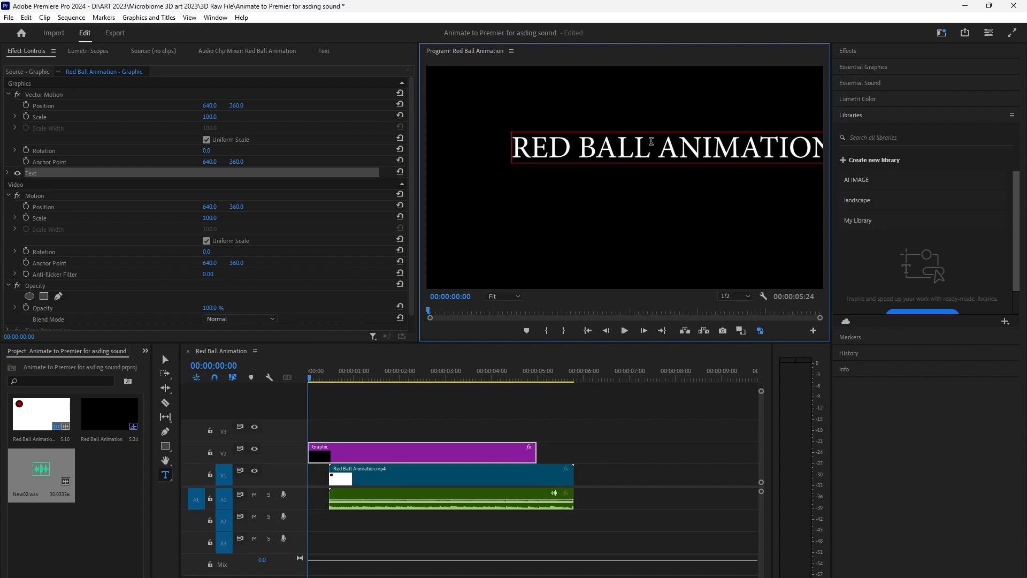
left_click(657, 144)
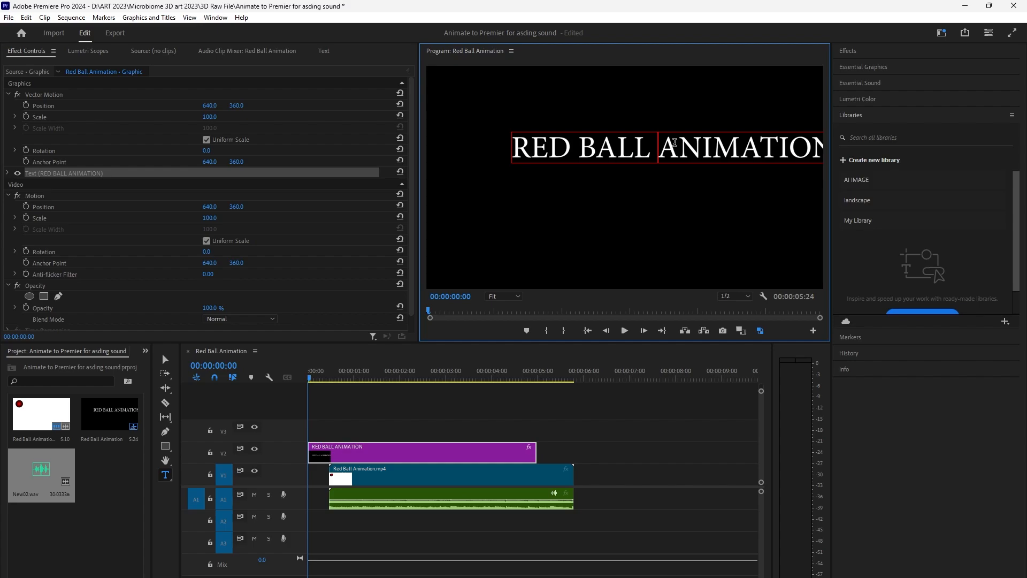
key("Return")
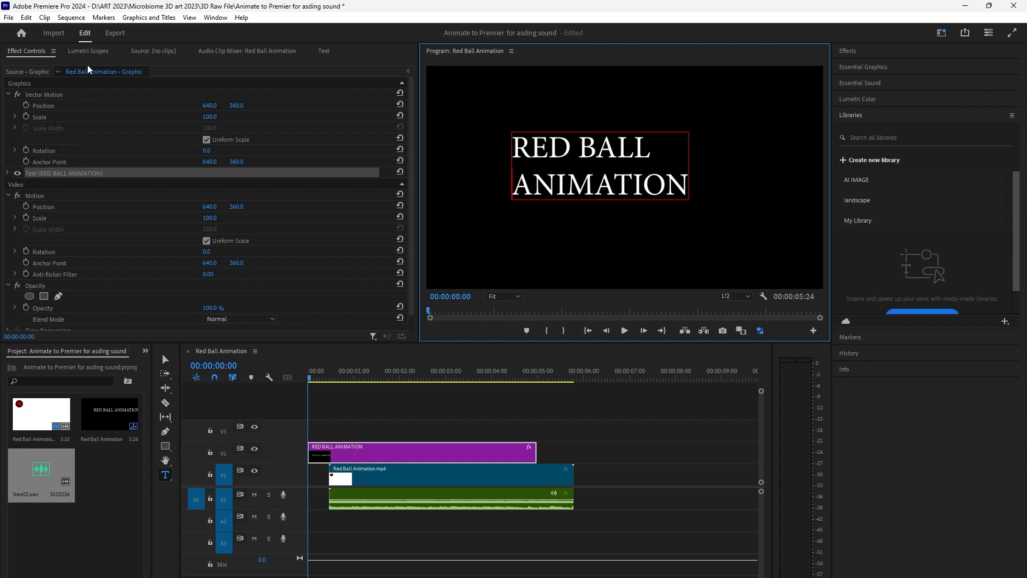
Step: Set the font size of the RED BALL ANIMATION title to 115
left_click(9, 173)
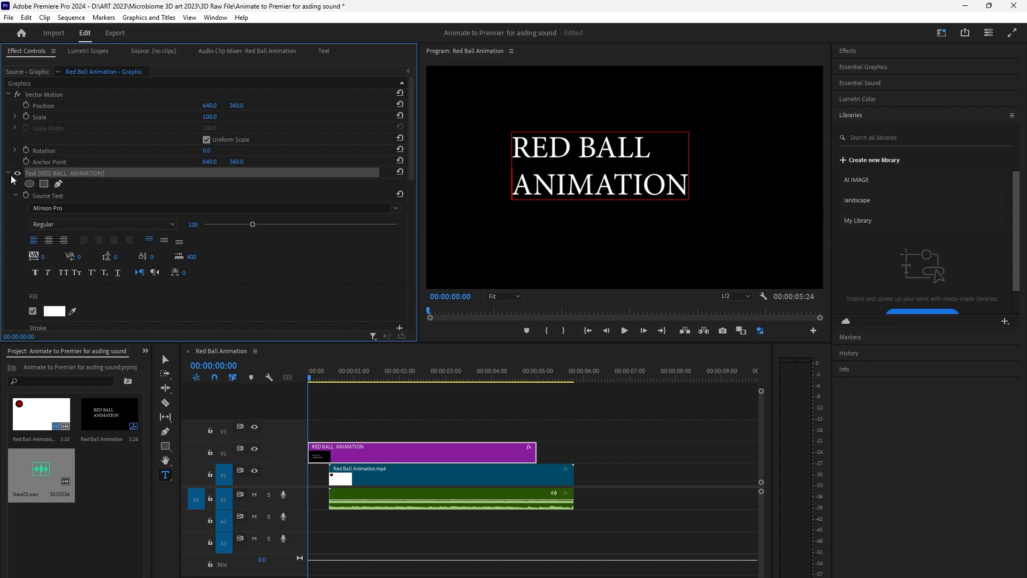
left_click_drag(252, 224, 263, 225)
key("Escape")
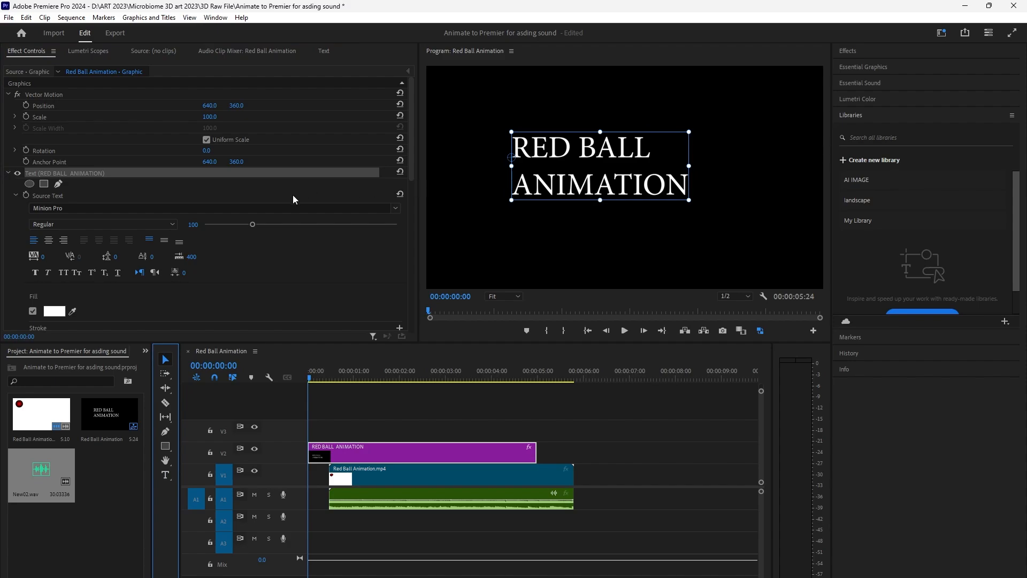
mouse_move(253, 225)
left_mouse_down()
mouse_move(268, 227)
mouse_move(258, 230)
left_mouse_up()
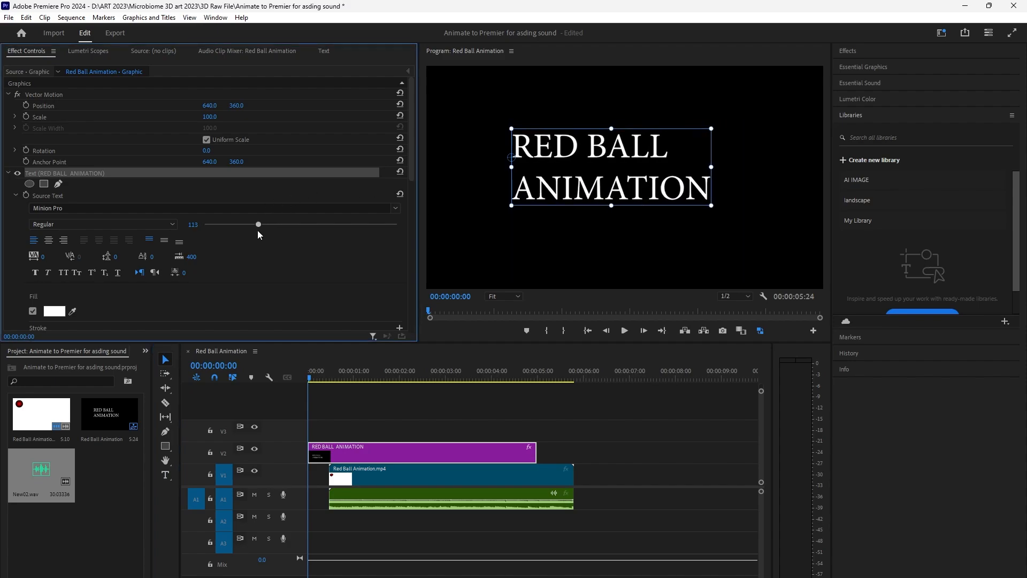
Step: Centre-align the title's two lines and reposition the title near the middle of the frame
left_click(48, 240)
left_click_drag(538, 148, 635, 153)
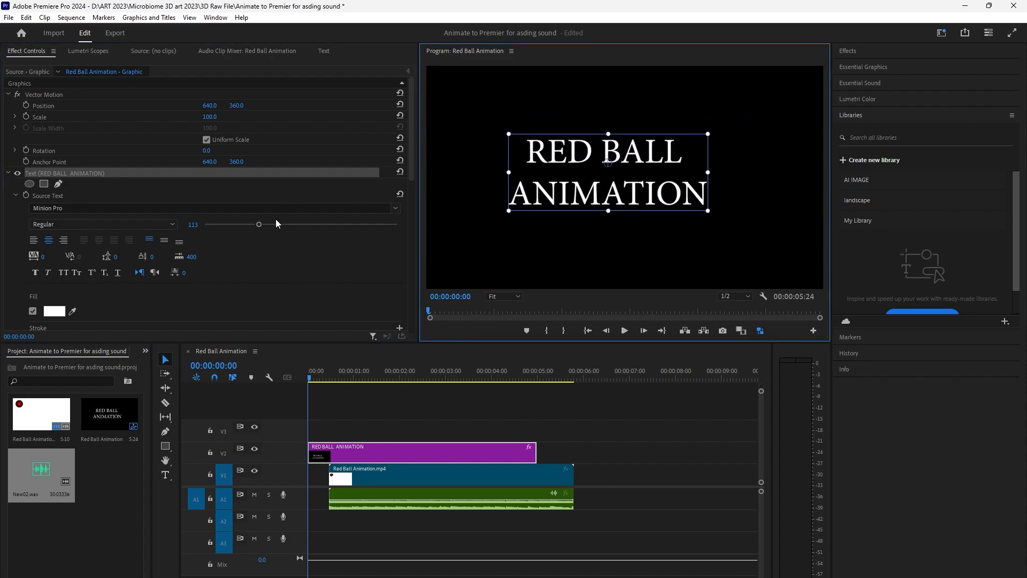
Step: Set the font size of the RED BALL ANIMATION title to 145
left_click_drag(262, 224, 273, 224)
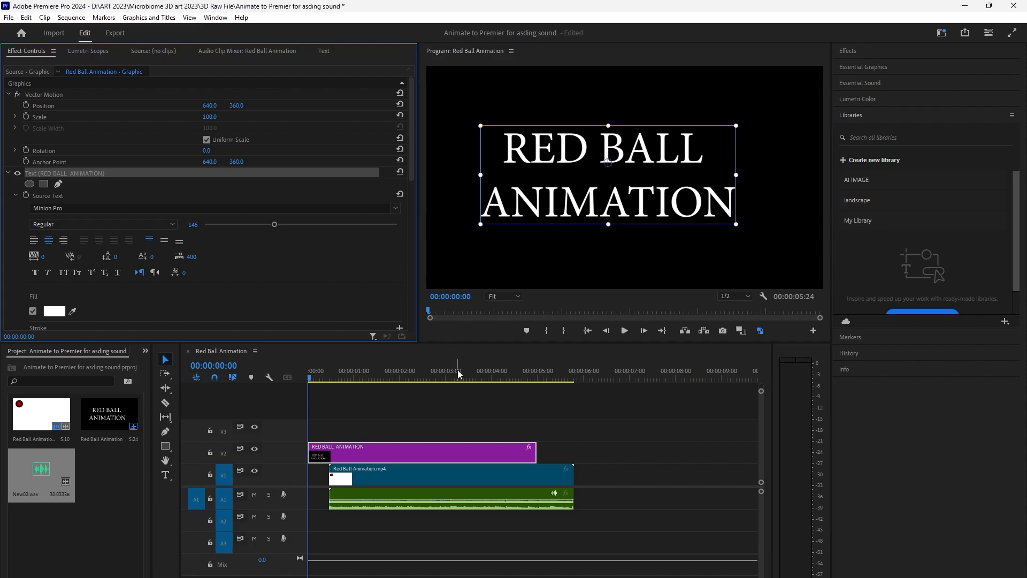
Step: Move the Red Ball Animation video clip and its audio together so both start where the title ends
left_click_drag(300, 577, 335, 576)
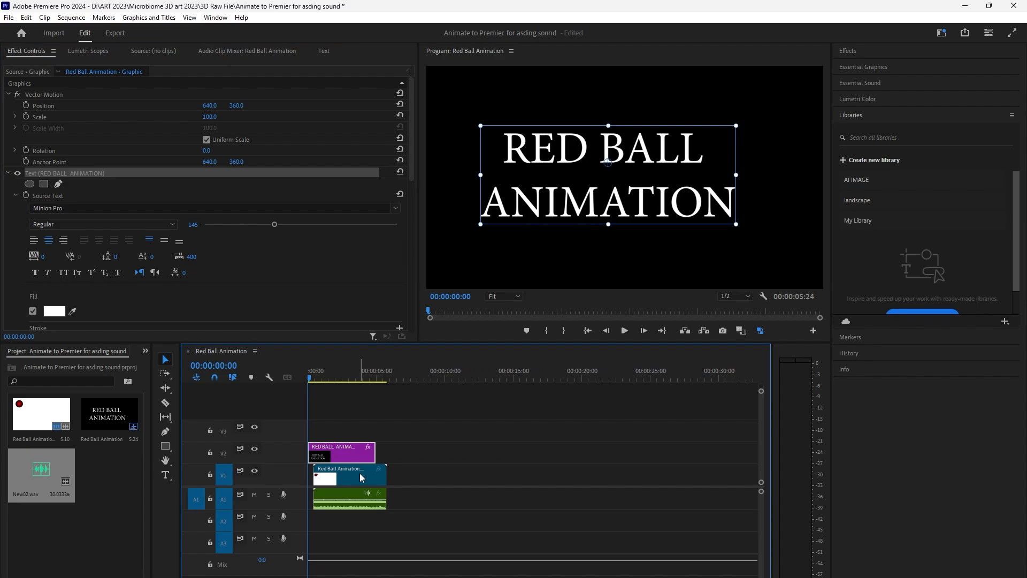
left_click(432, 549)
left_click_drag(405, 531, 396, 473)
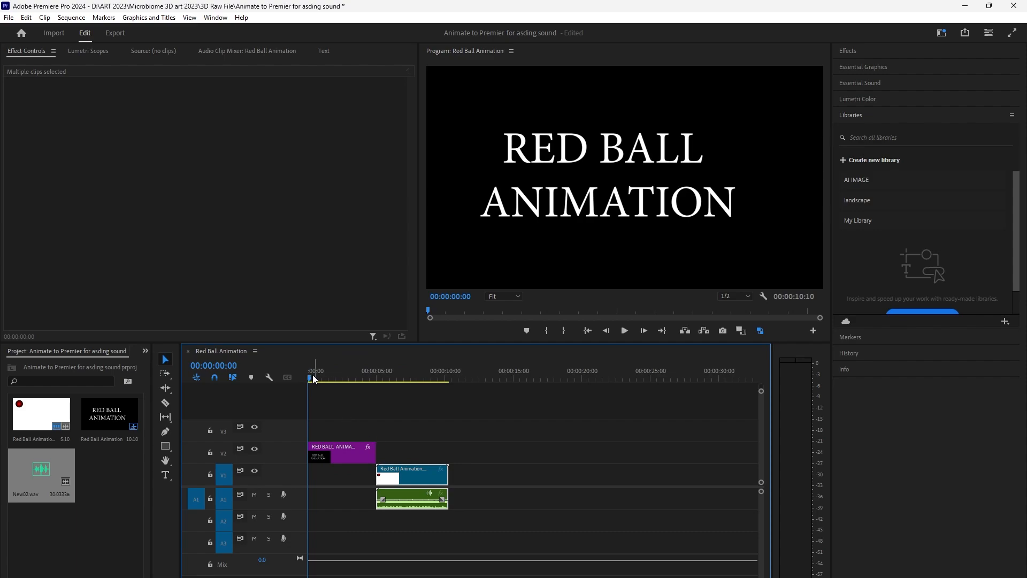
Step: Try overlapping the video and audio clips with the title's end in playback, and return them to start right after the title
mouse_move(311, 377)
left_mouse_down()
mouse_move(396, 384)
mouse_move(323, 382)
left_mouse_up()
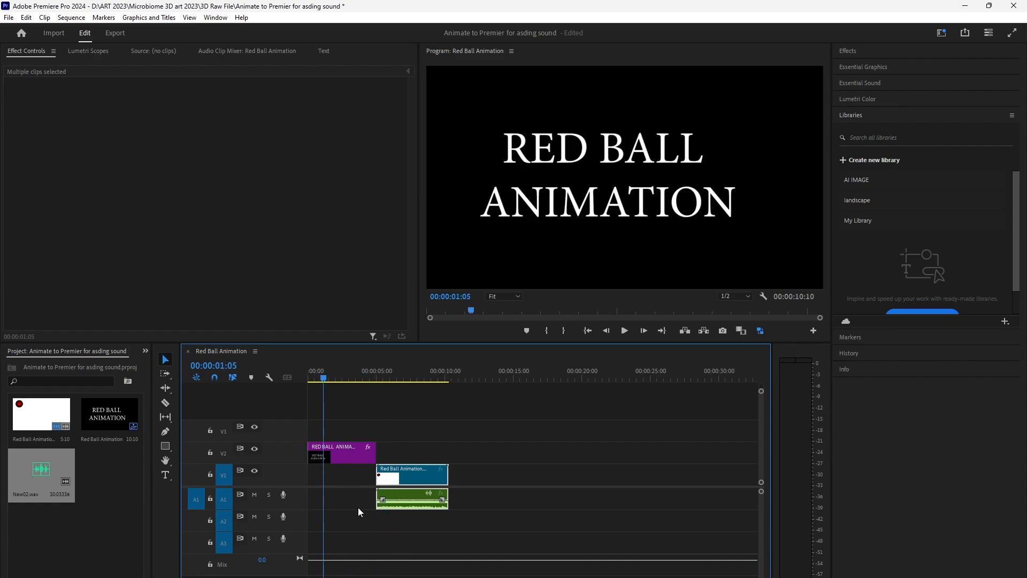
left_click_drag(472, 532, 402, 477)
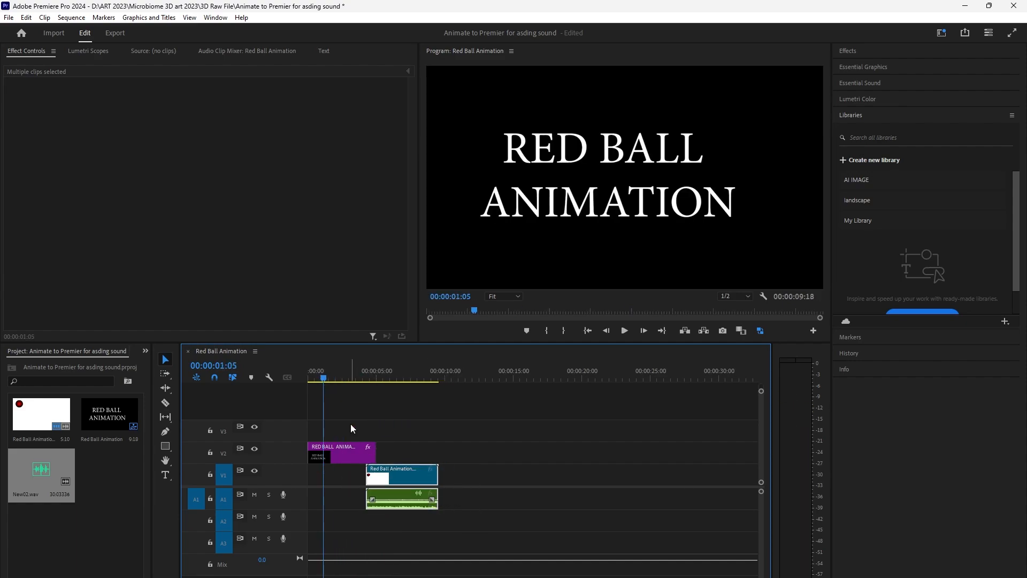
mouse_move(326, 376)
left_mouse_down()
mouse_move(368, 381)
mouse_move(312, 384)
left_mouse_up()
key("space")
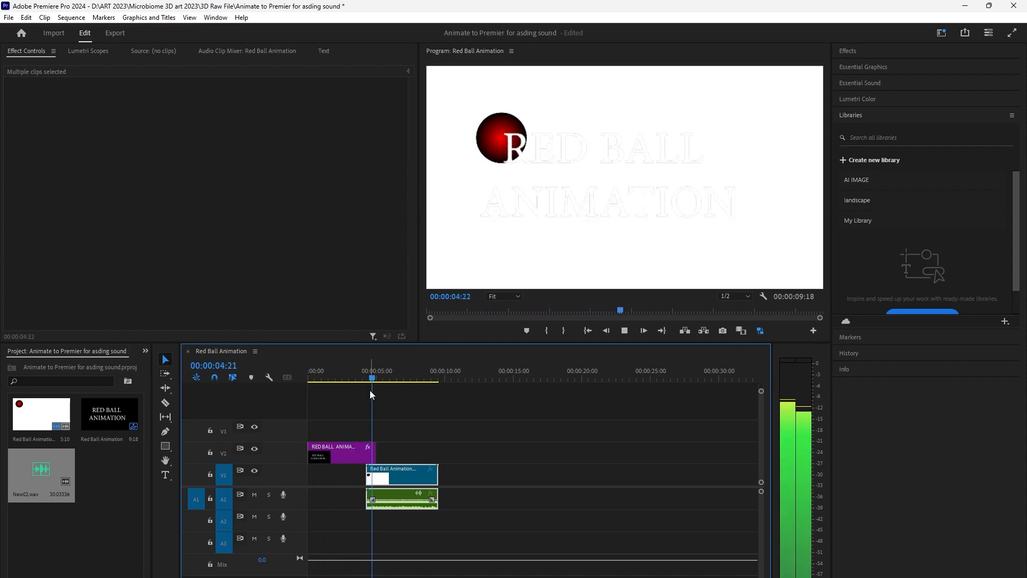
key("space")
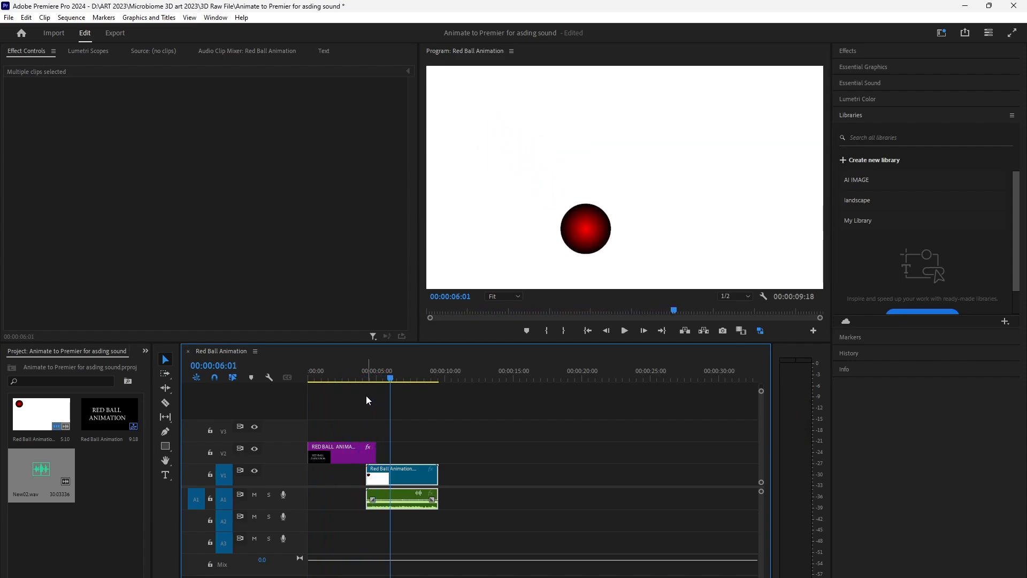
left_click_drag(405, 477, 413, 476)
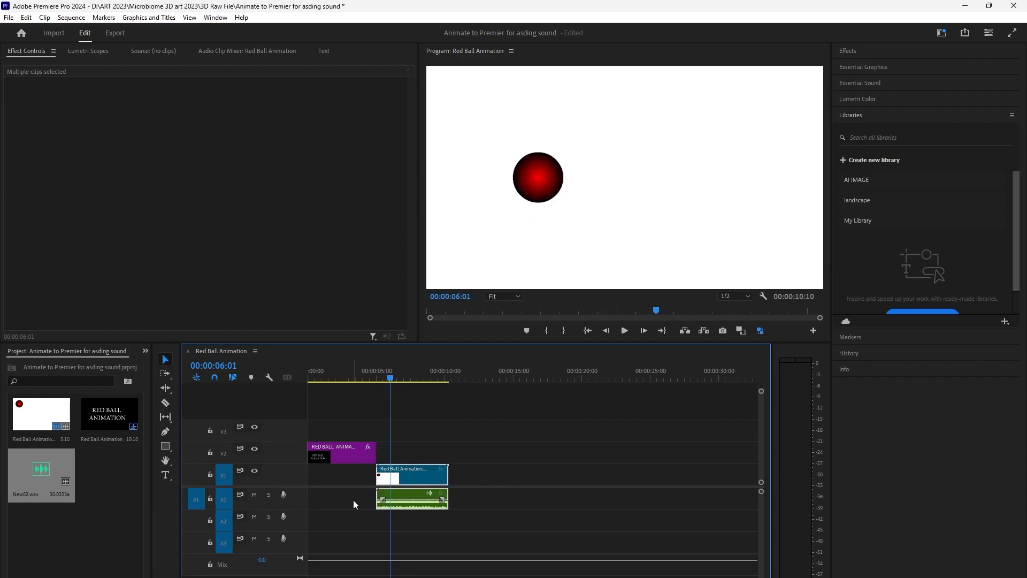
Step: Extend only the audio clip's start earlier so it begins under the end of the title, and play back the sequence
left_click_drag(331, 498, 327, 501)
left_click(500, 467)
left_click(420, 504)
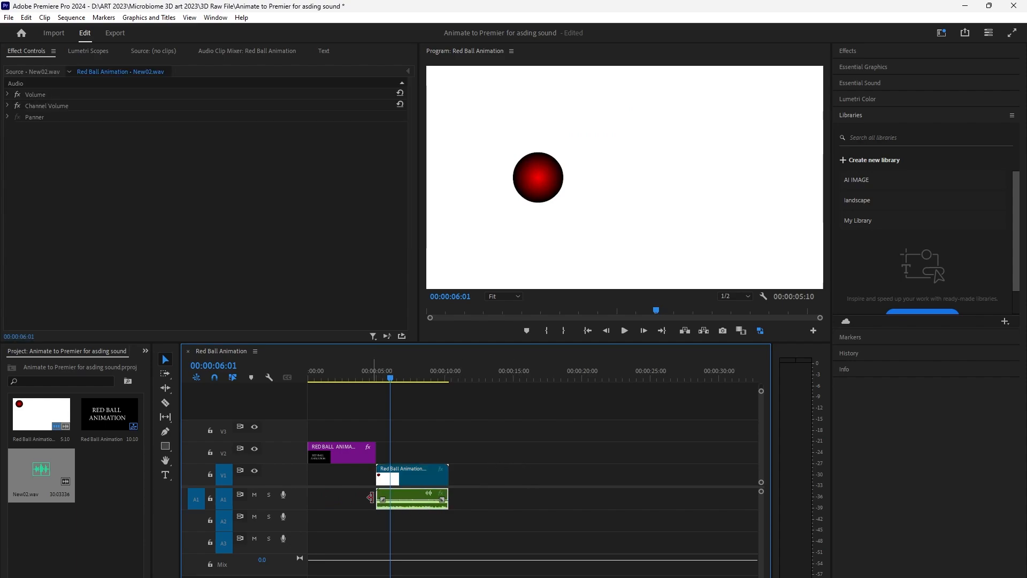
left_click_drag(371, 498, 456, 490)
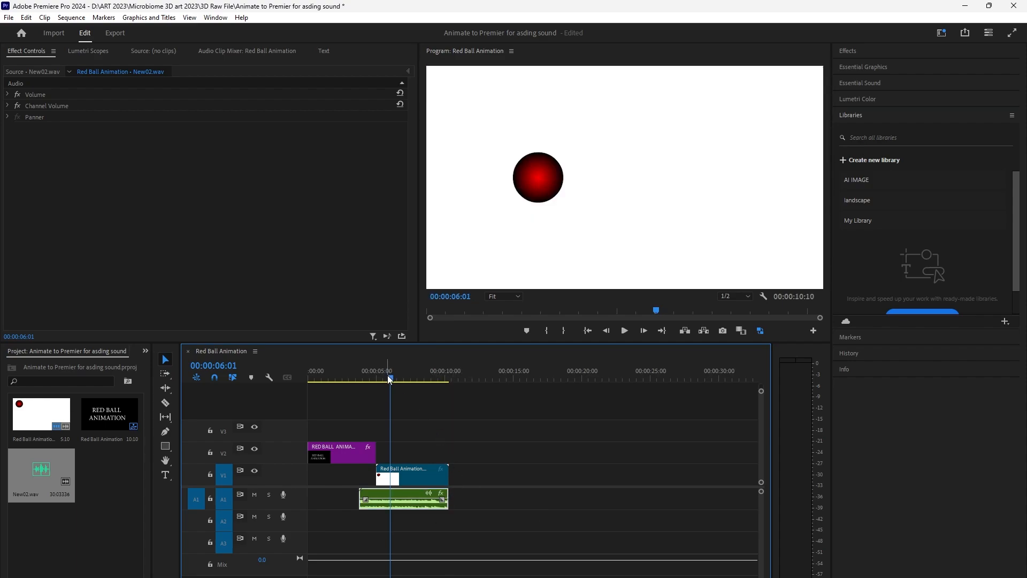
left_click_drag(390, 378, 320, 375)
key("space")
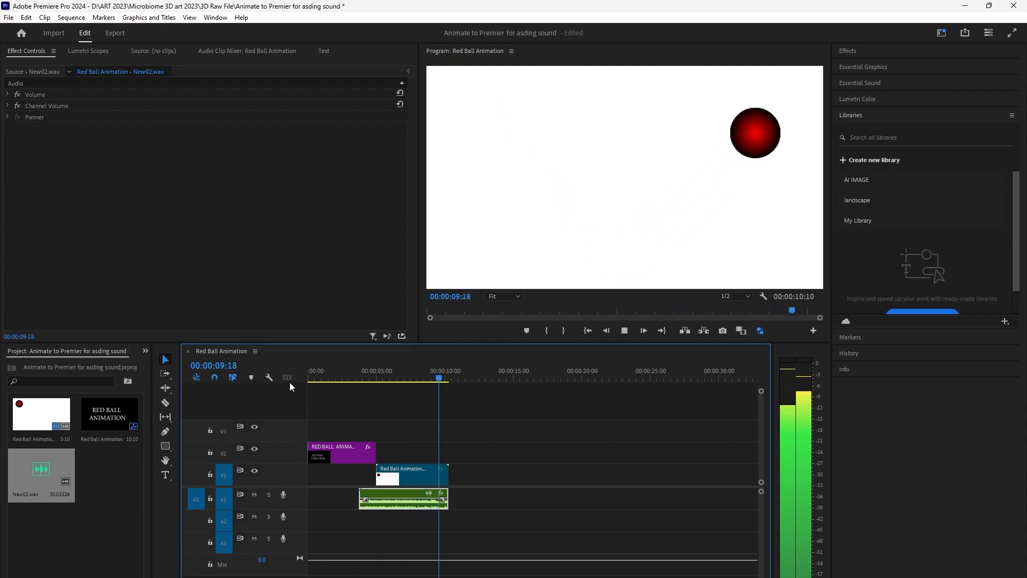
key("space")
key("space")
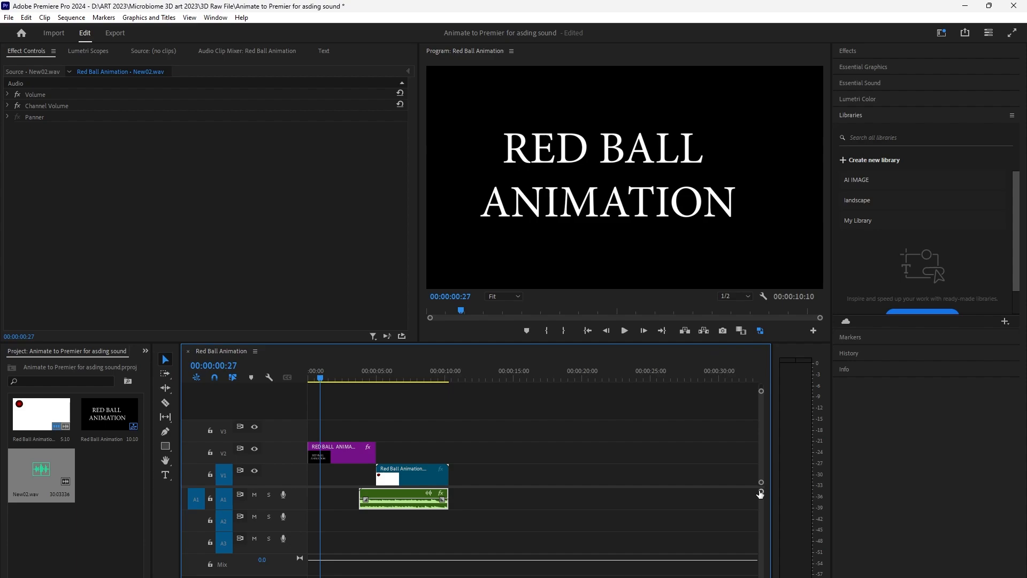
Step: Enlarge audio track A1 and try a lower clip volume in playback, returning it to roughly the original level
left_click_drag(760, 494, 758, 501)
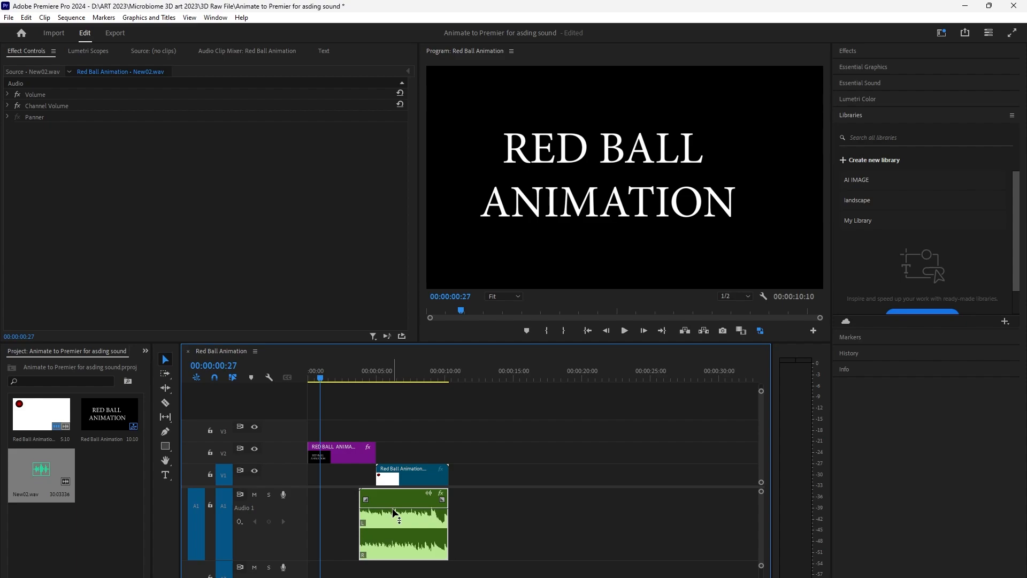
left_click_drag(394, 512, 394, 540)
key("space")
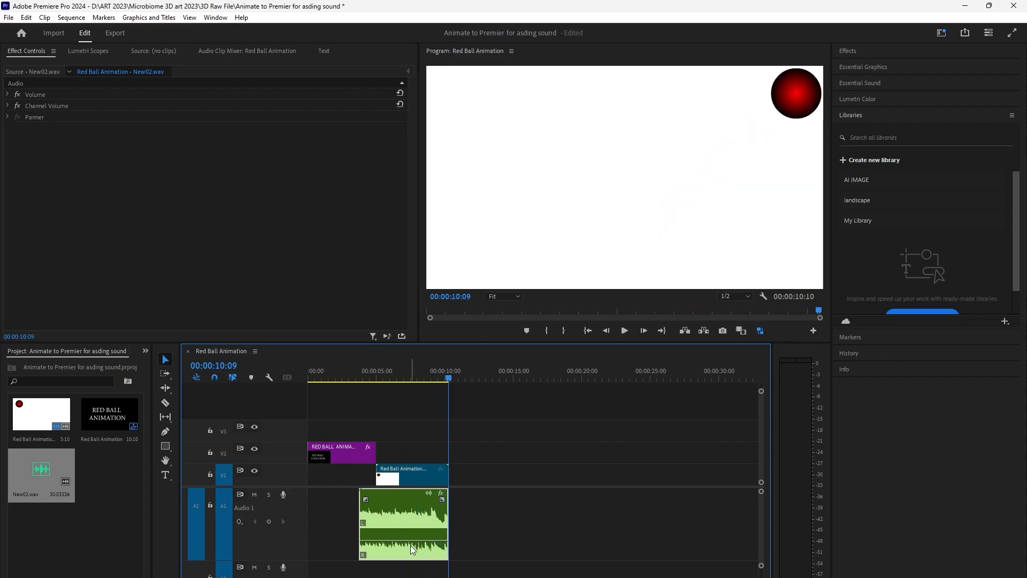
left_click_drag(400, 542, 386, 507)
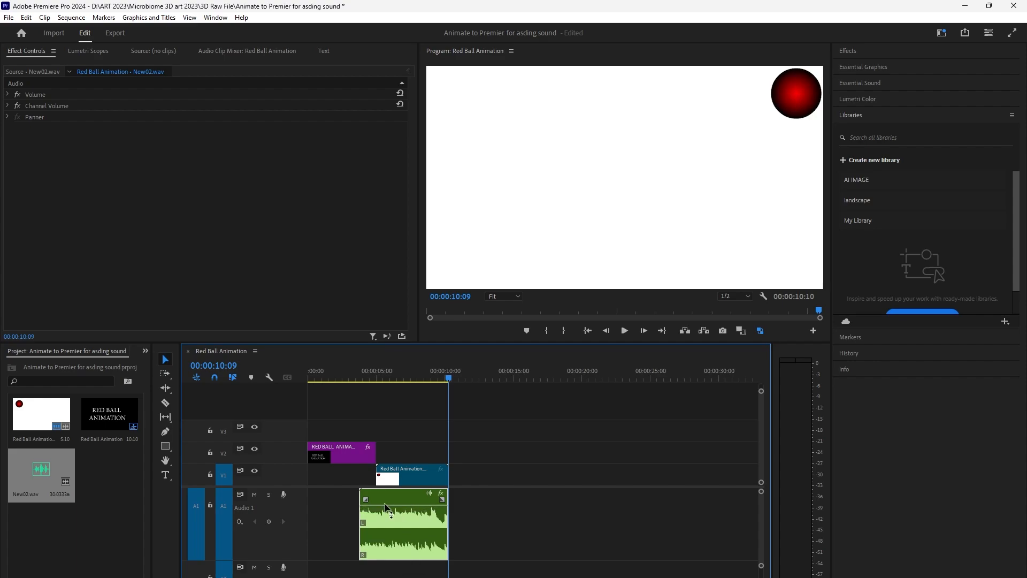
Step: Add four volume keyframes to the audio clip with the Pen tool, two near its start and two near its end
left_click(164, 432)
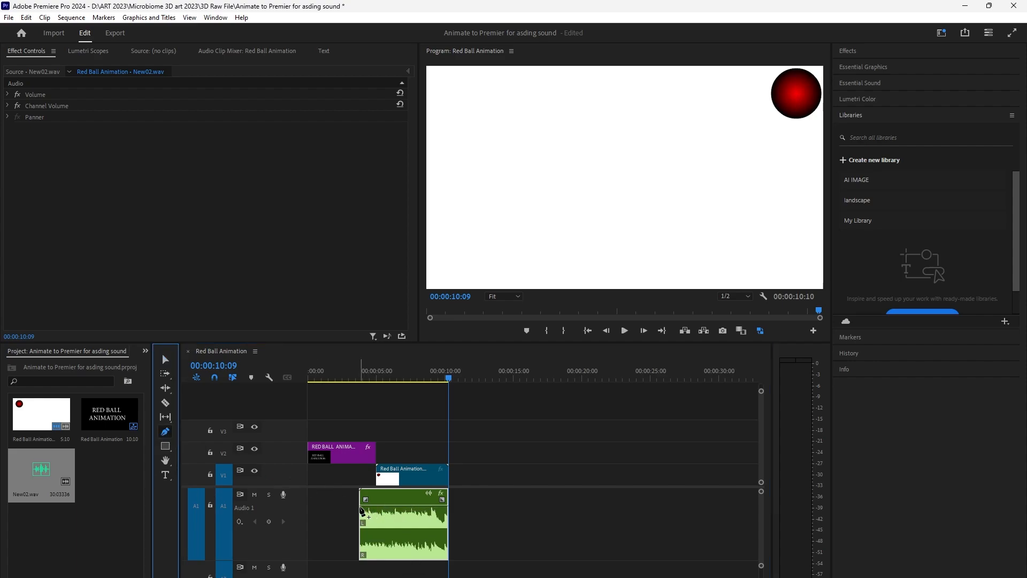
left_click(362, 510)
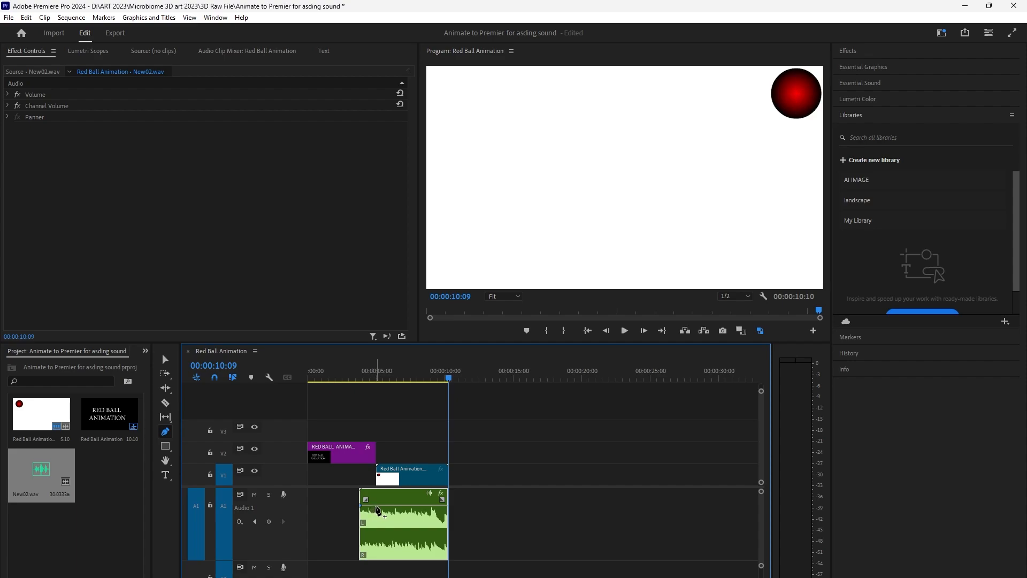
left_click(376, 506)
left_click(446, 506)
left_click(355, 519)
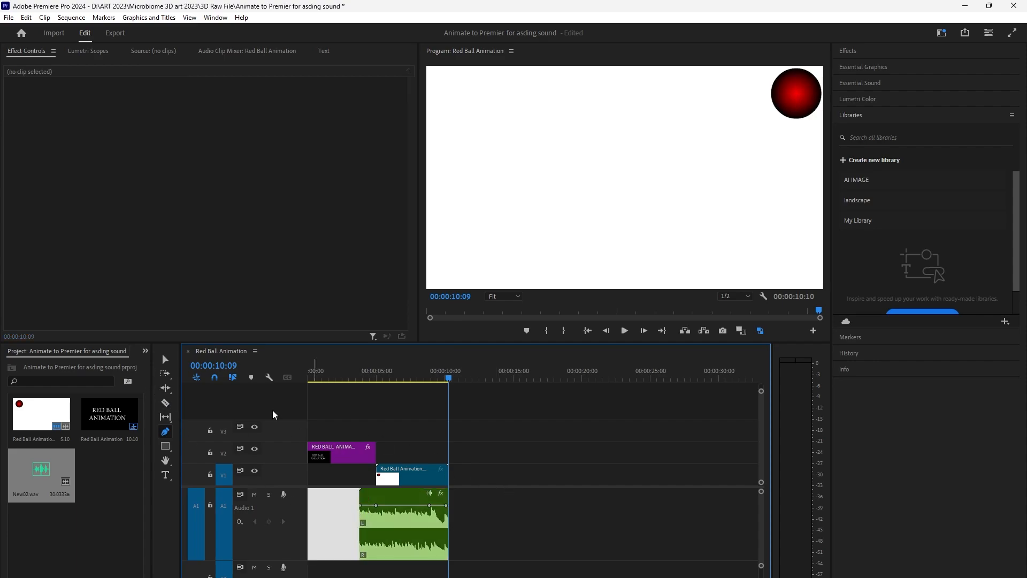
left_click(164, 359)
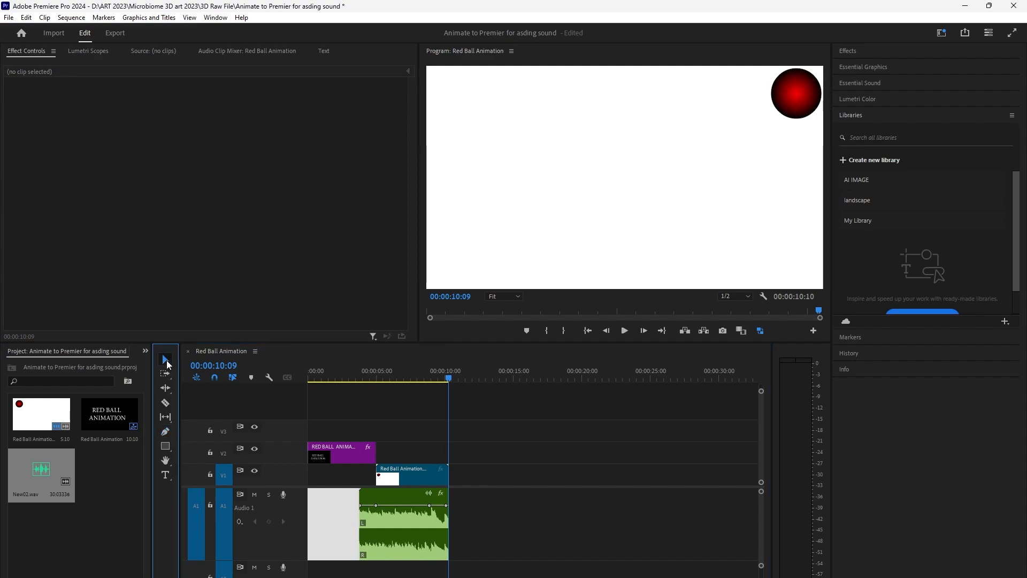
left_click(442, 429)
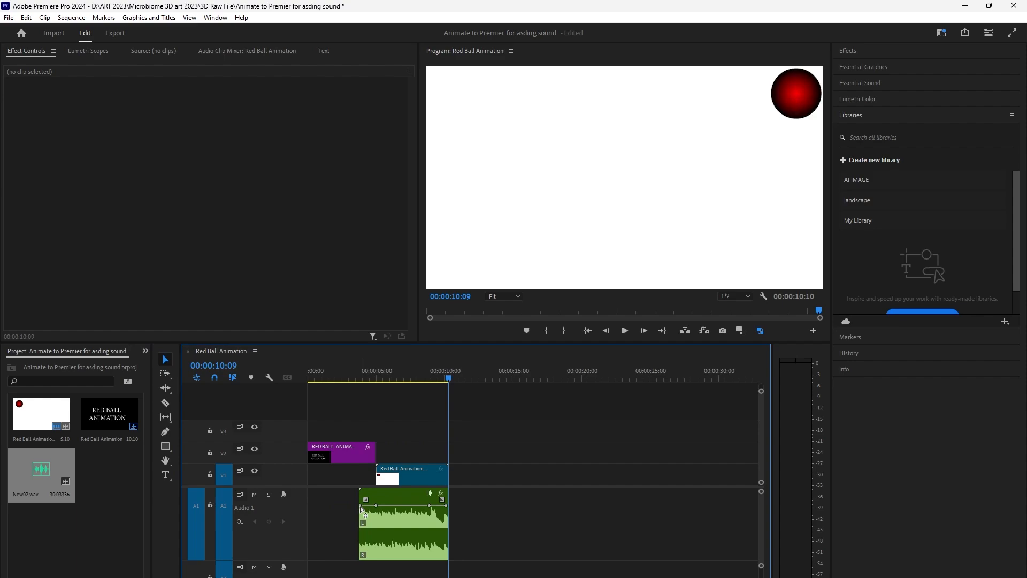
Step: Lower the audio clip's first and last volume keyframes fully to create a fade-in and a fade-out
left_click_drag(360, 505, 360, 555)
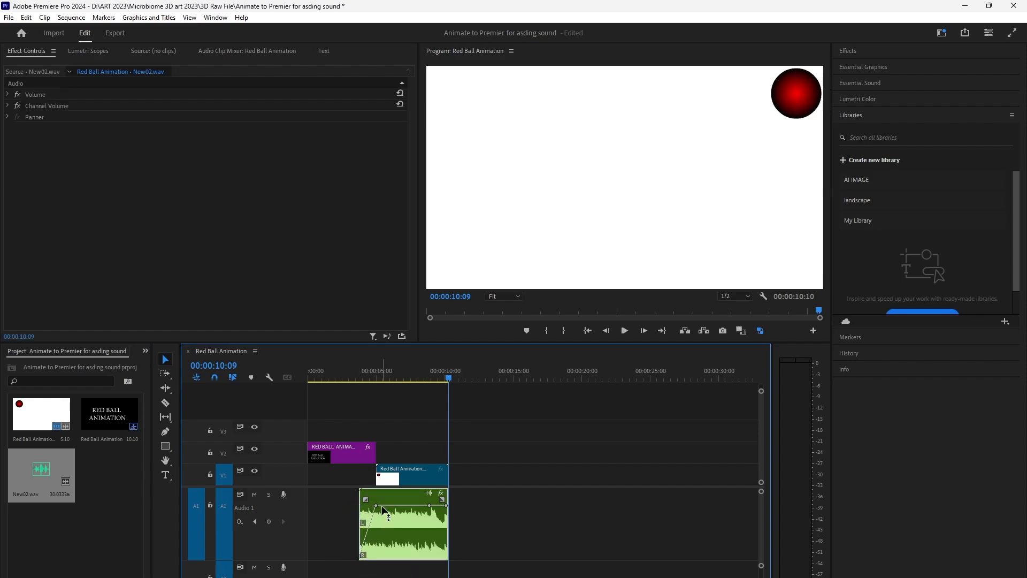
left_click_drag(376, 507, 377, 509)
left_click_drag(447, 507, 450, 556)
key("space")
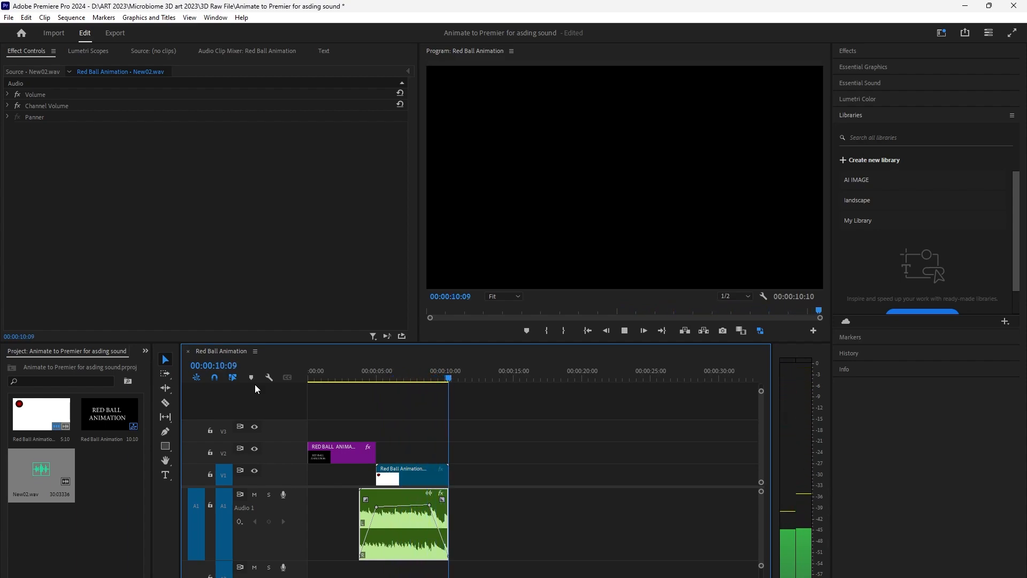
Step: Slightly reduce the audio volume between the two fades and play the whole sequence from the start
left_click_drag(400, 506, 402, 519)
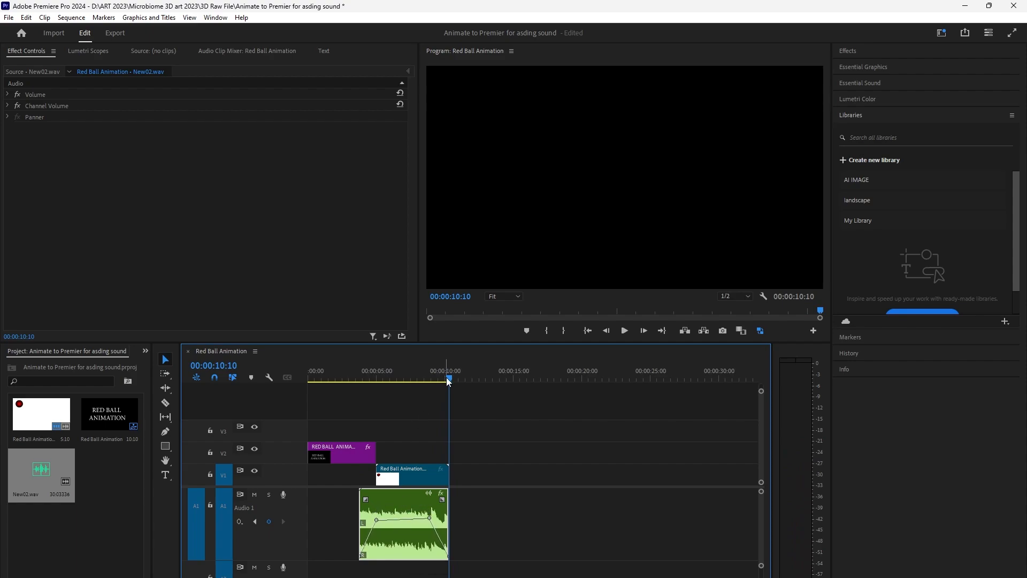
left_click_drag(448, 381, 268, 377)
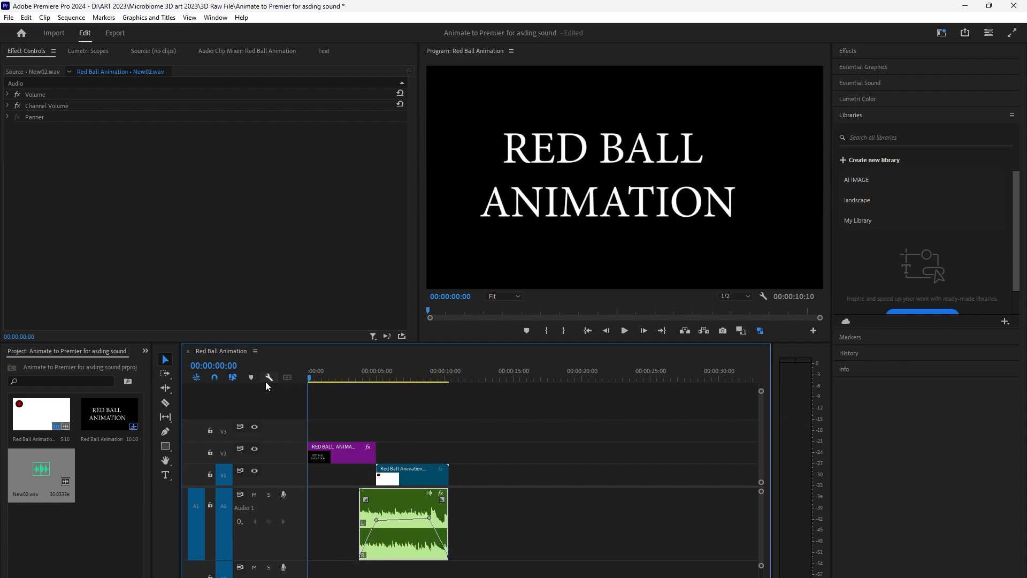
key("space")
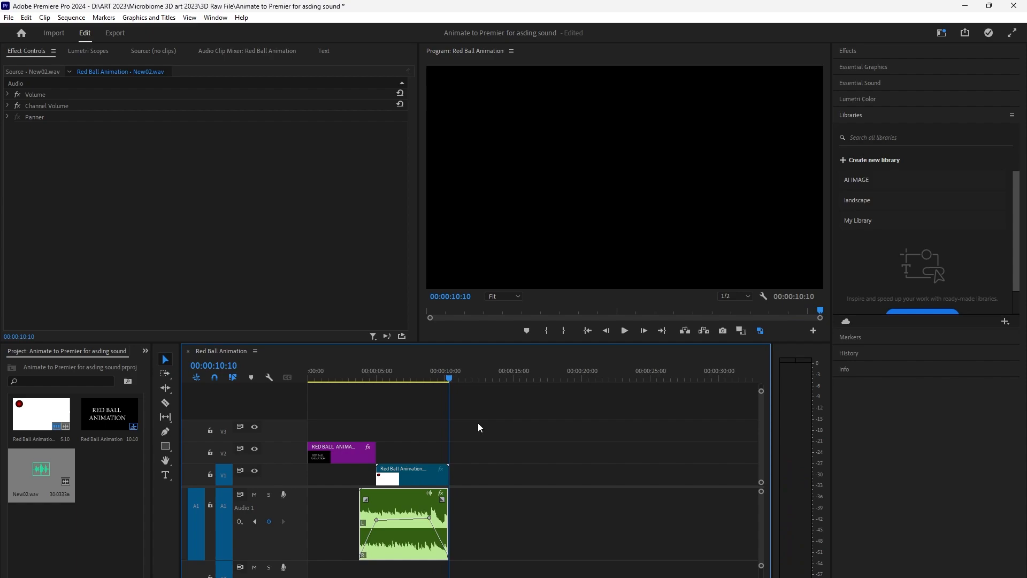
Step: Add a closing text after the video clip's end, with CREATED, BY and the creator's full name on three lines
left_click(165, 475)
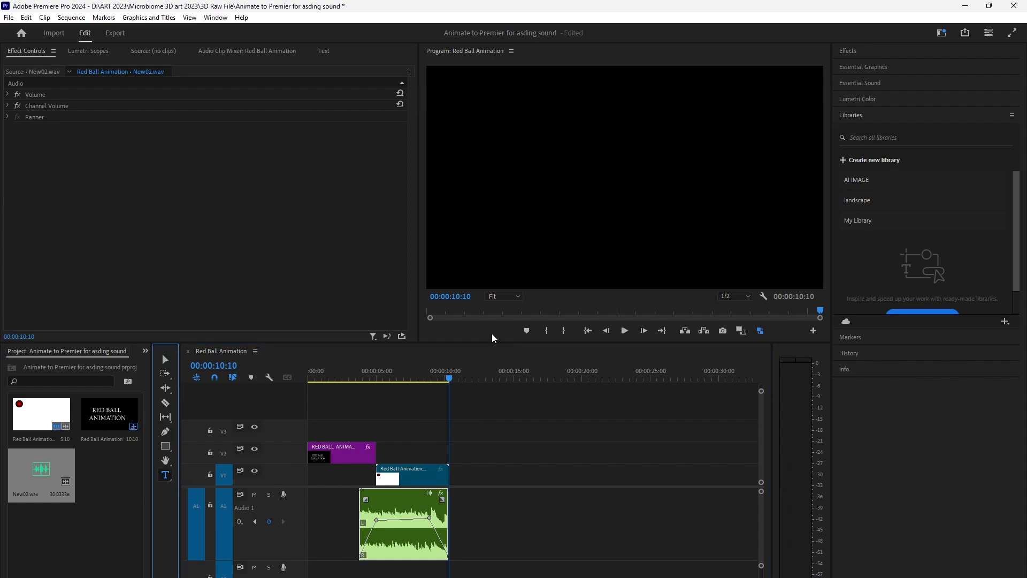
left_click(551, 176)
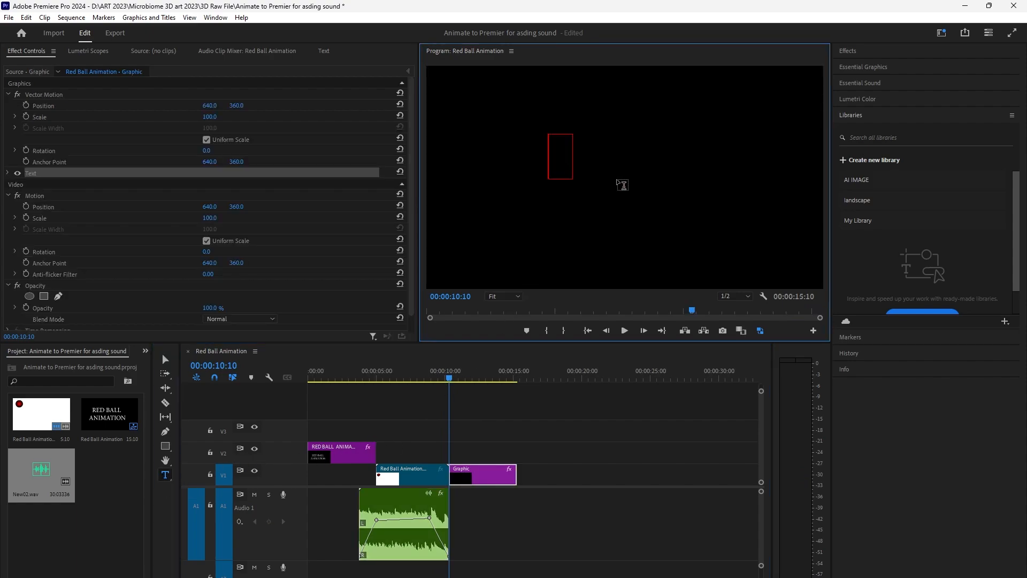
type("CR")
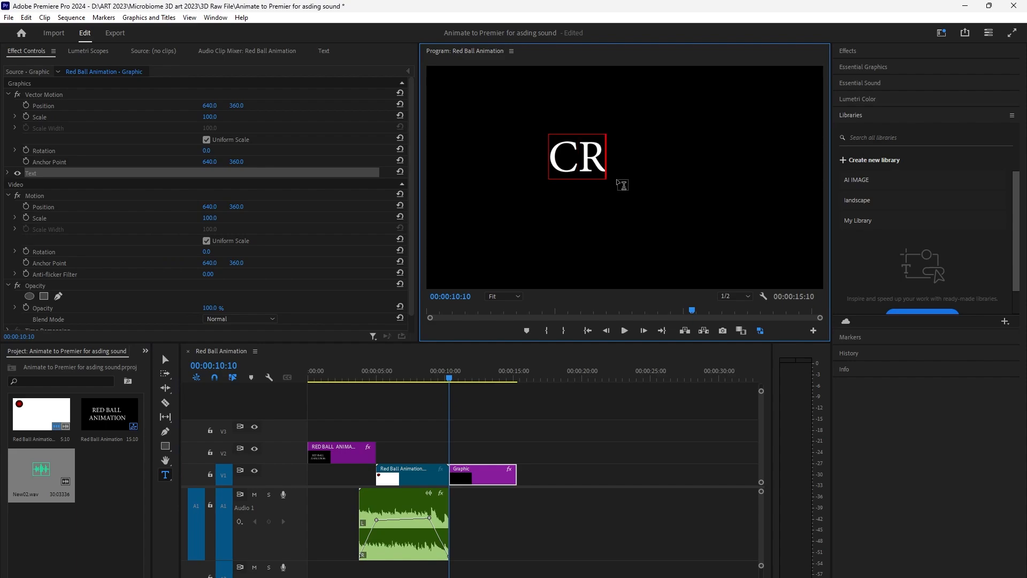
type("EATED")
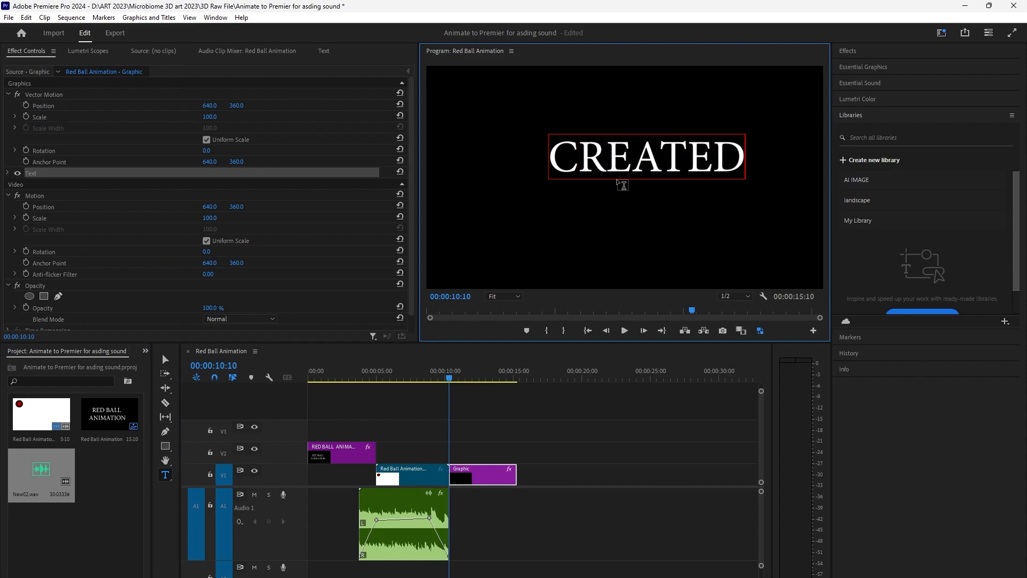
key("Return")
type("BY")
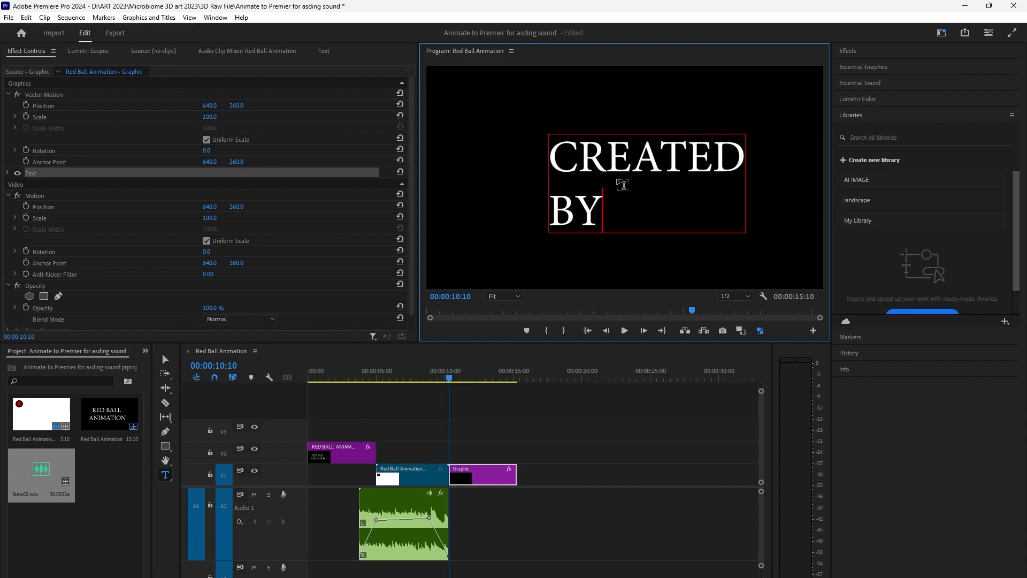
key("Return")
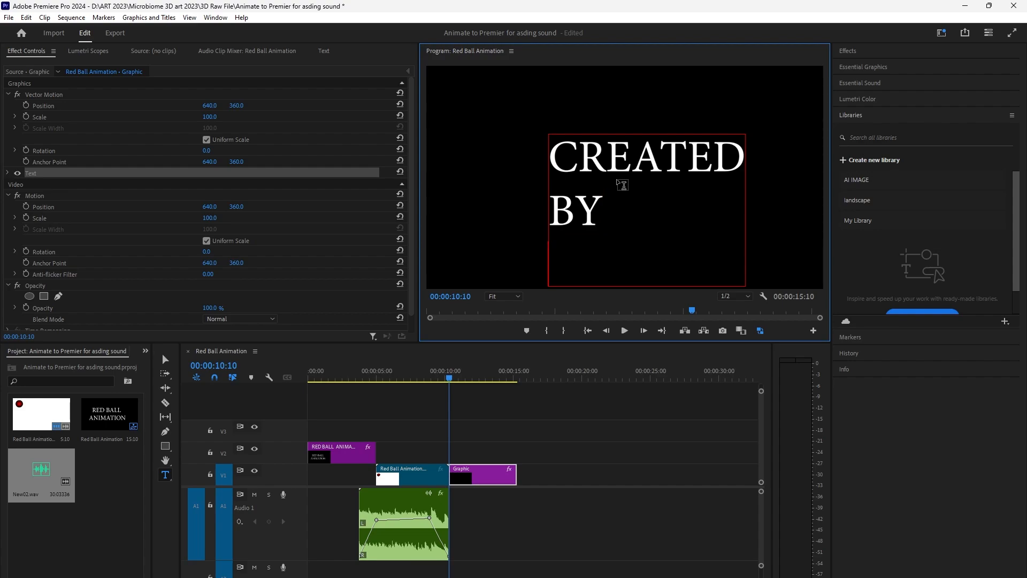
type("AZYZ")
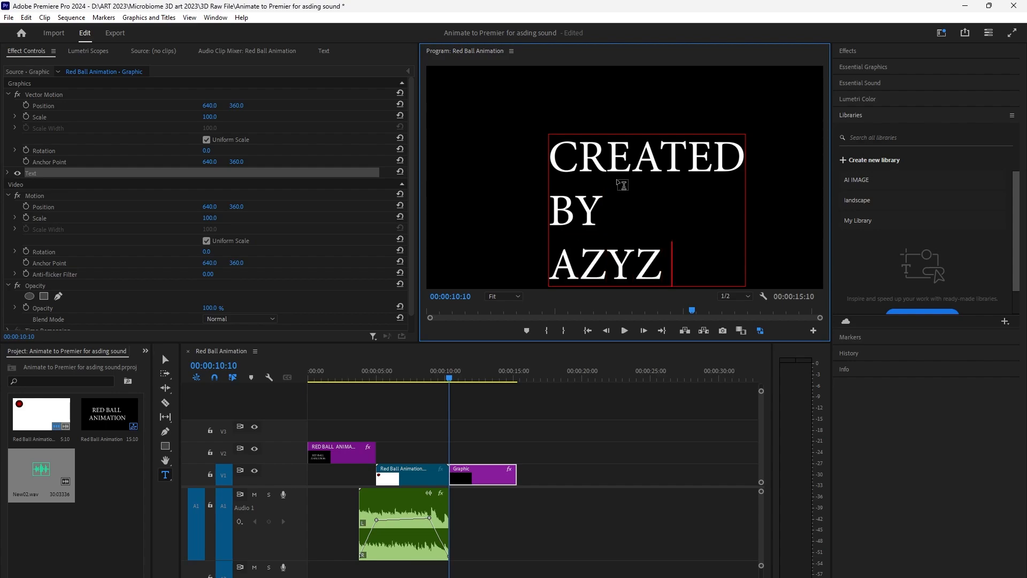
type(" SHARAF")
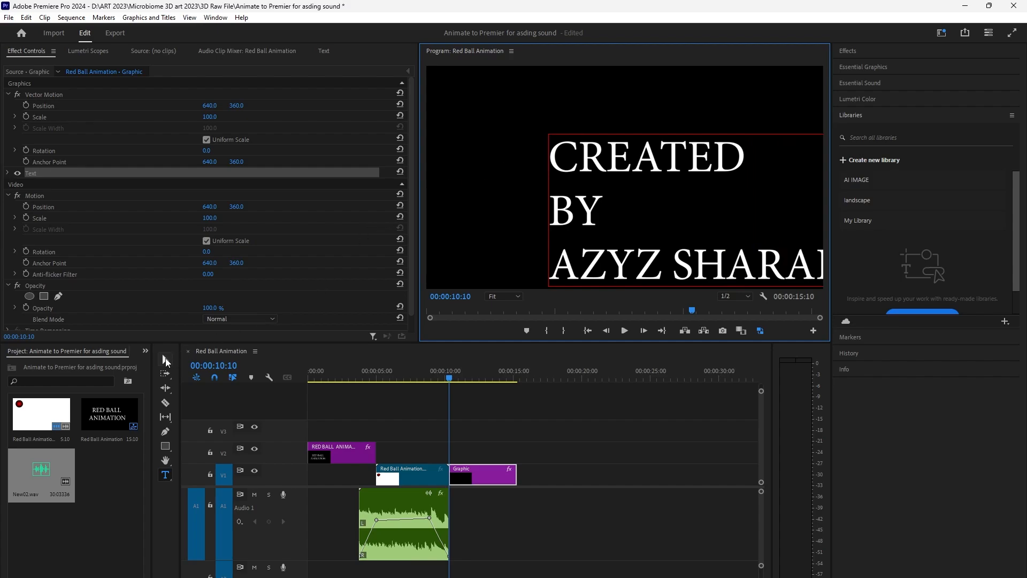
Step: Scale down the closing credit so it fits inside the frame, and expand its text properties
left_click(166, 358)
left_click_drag(548, 134, 594, 160)
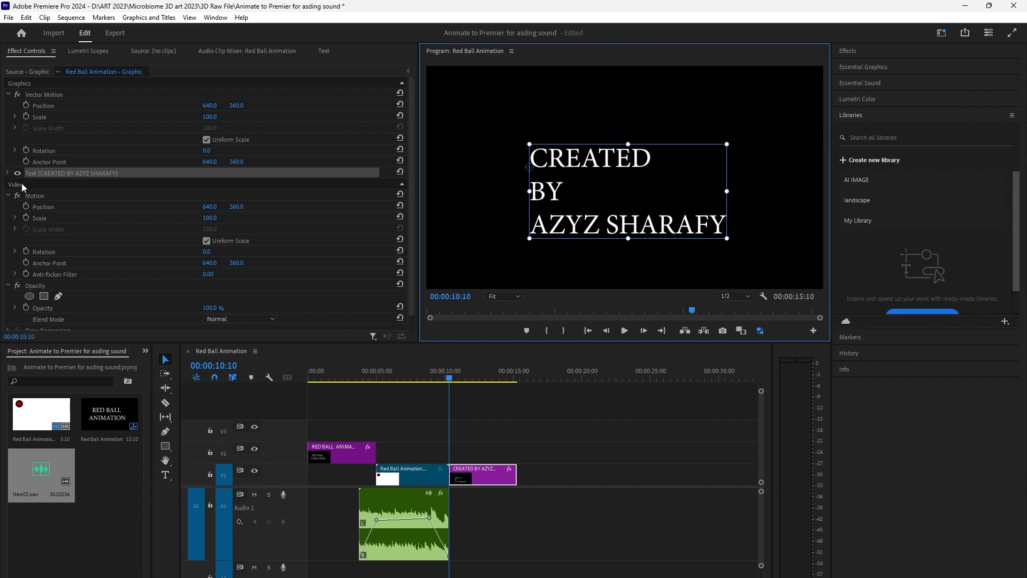
left_click(9, 174)
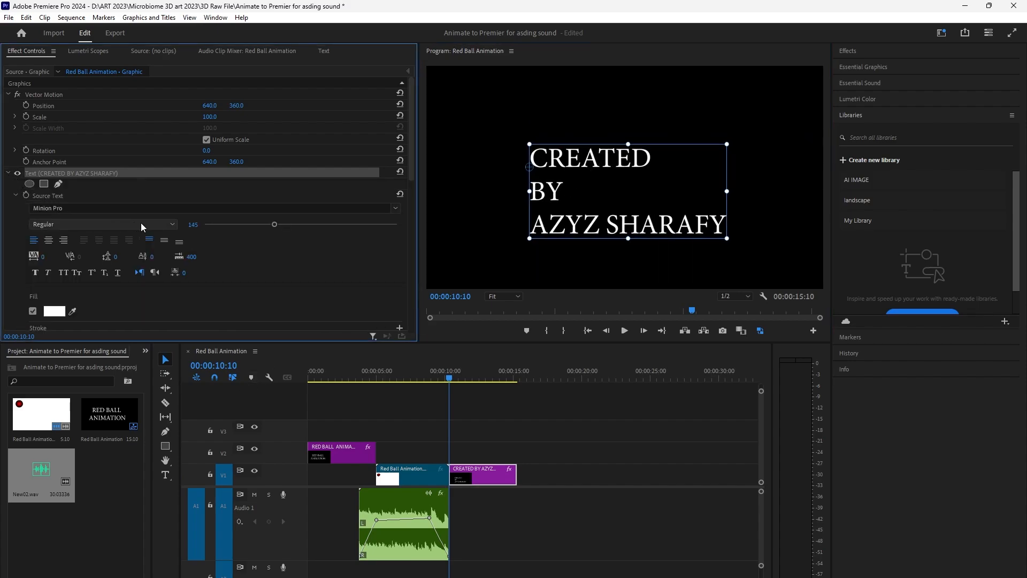
Step: Set the closing credit's text size to 155, center-align its lines, and move the text block to the middle of the frame
left_click_drag(274, 222, 278, 223)
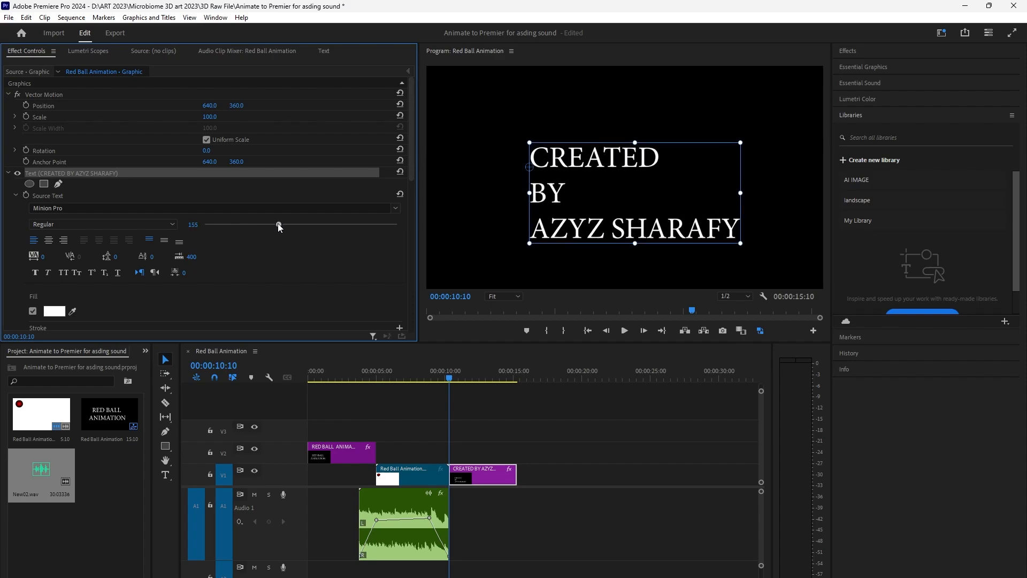
left_click(48, 240)
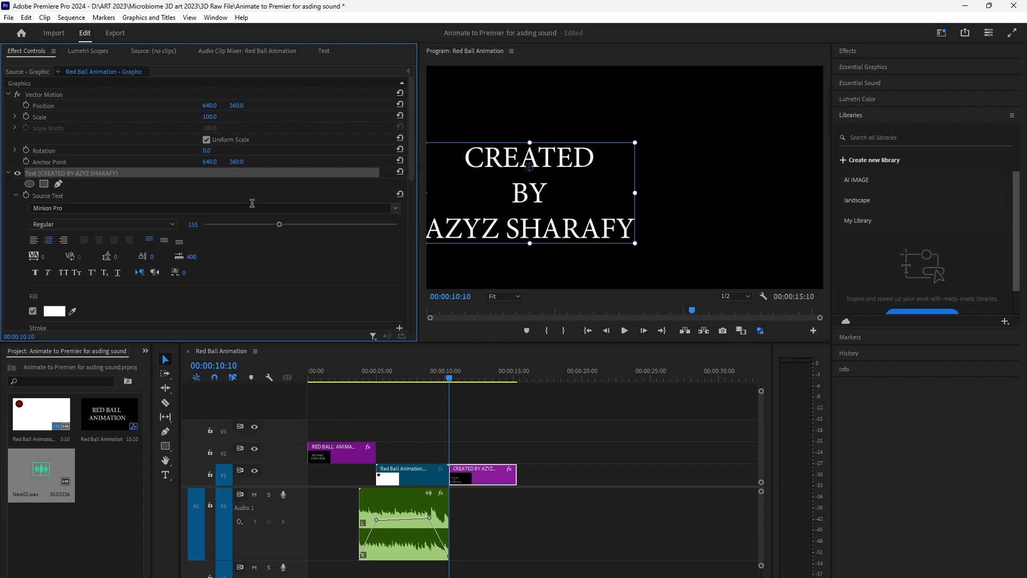
left_click_drag(561, 176, 643, 152)
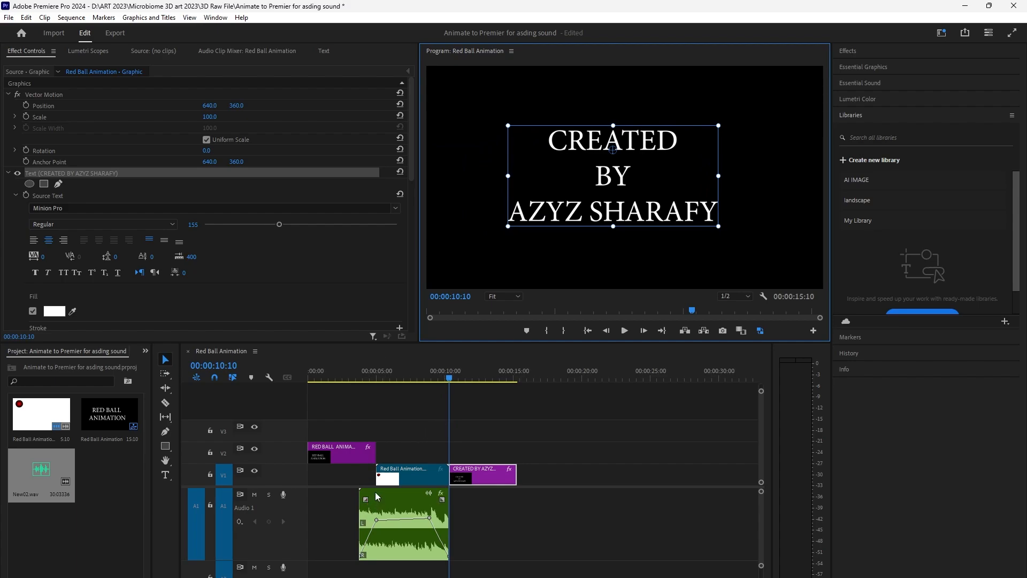
Step: Apply the default transition at both the start and the end of the ball video clip
right_click(379, 475)
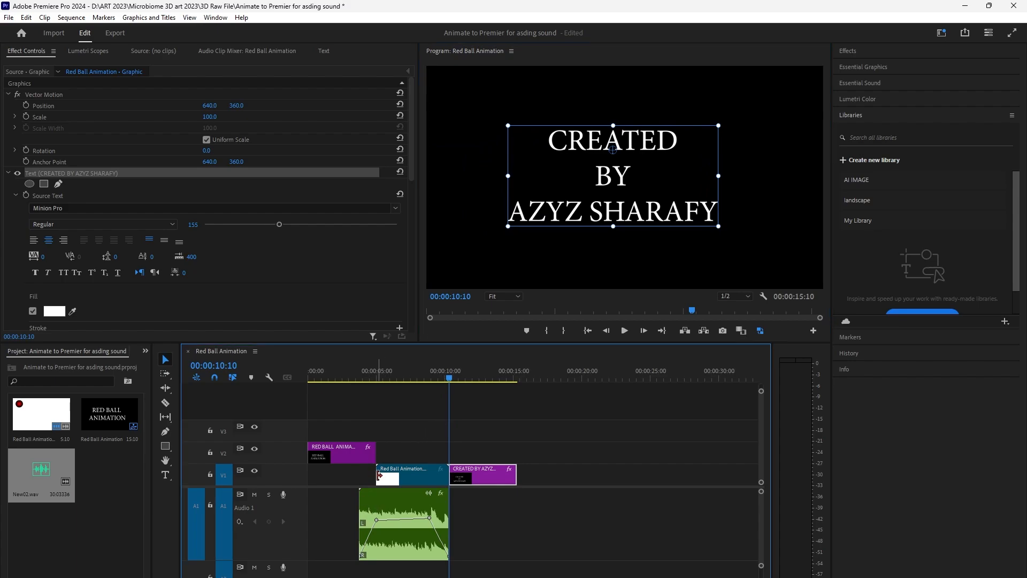
left_click(418, 546)
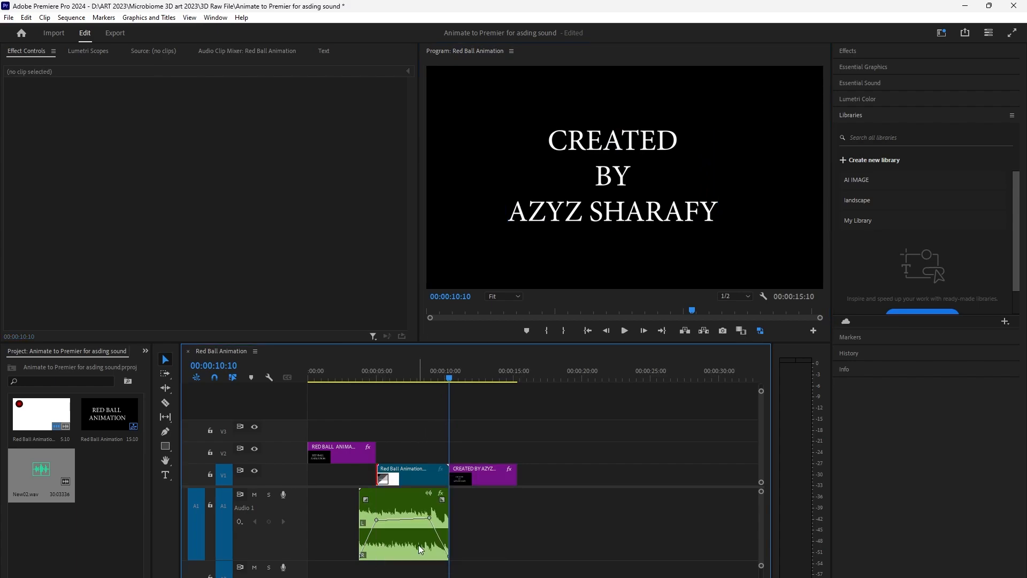
right_click(452, 480)
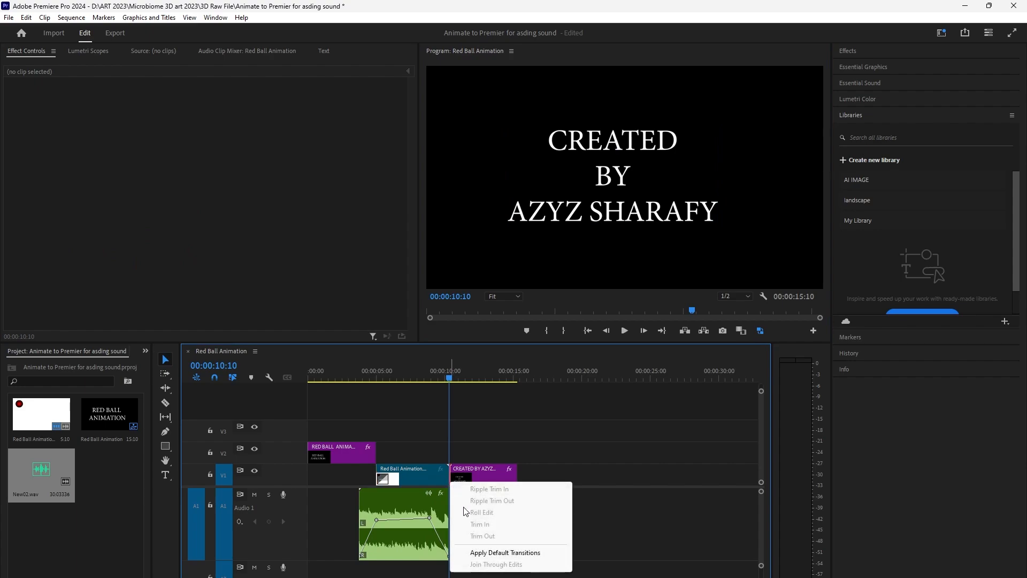
left_click(487, 552)
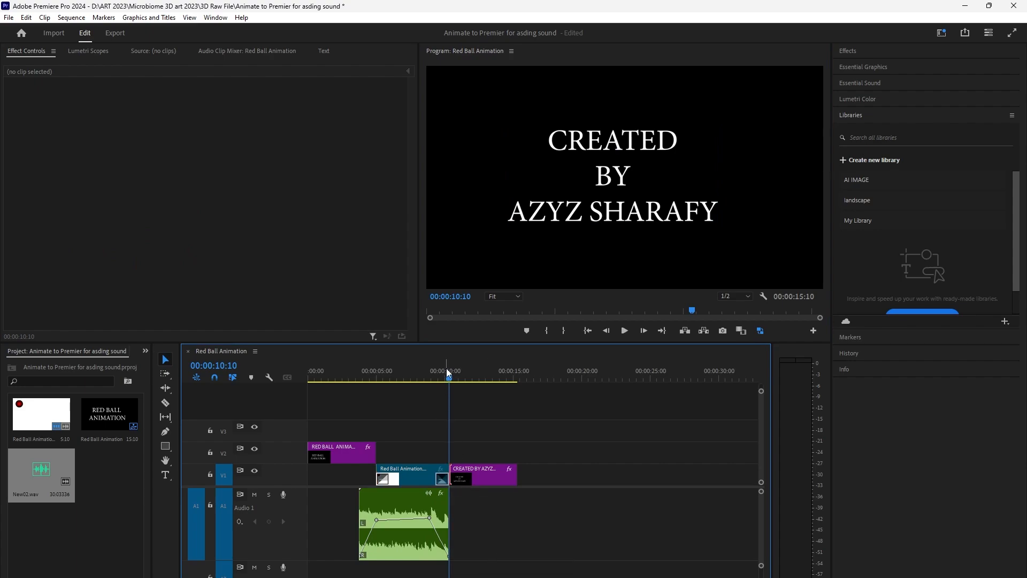
Step: Extend the audio clip's end about two seconds past the ball video and play the whole sequence from the start
left_click_drag(448, 373, 399, 379)
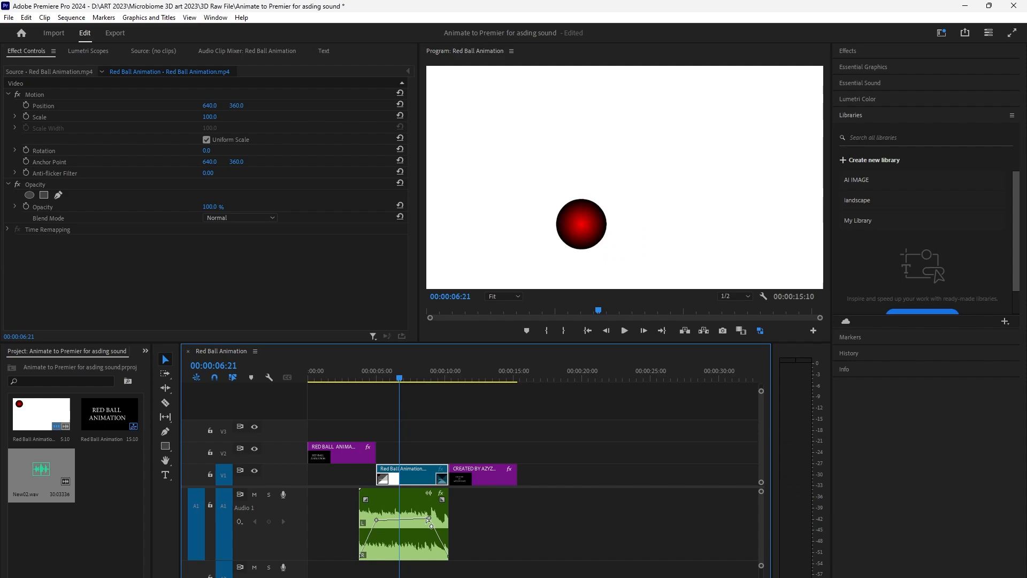
left_click_drag(453, 525, 479, 526)
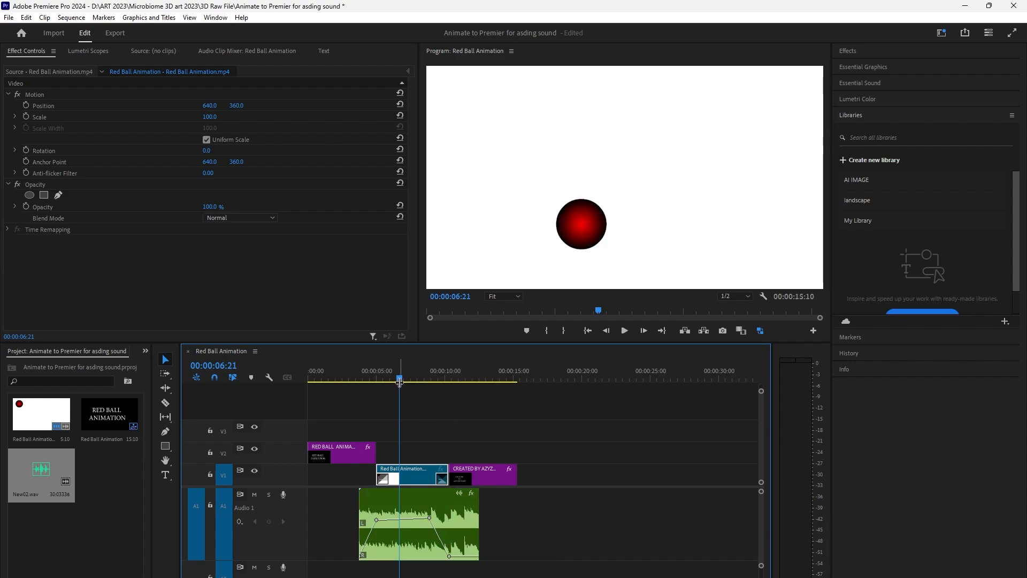
left_click_drag(395, 383, 287, 380)
key("space")
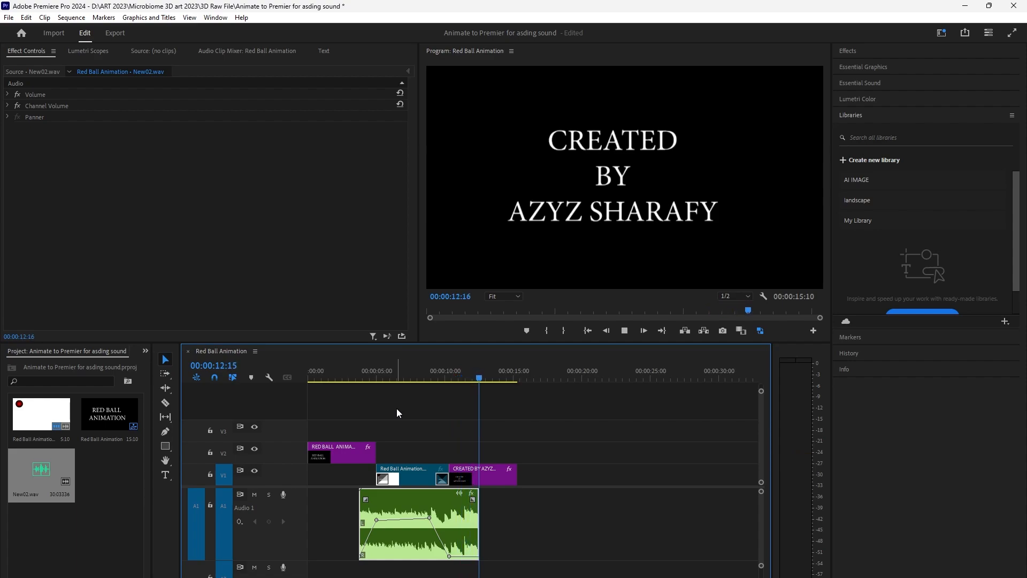
key("space")
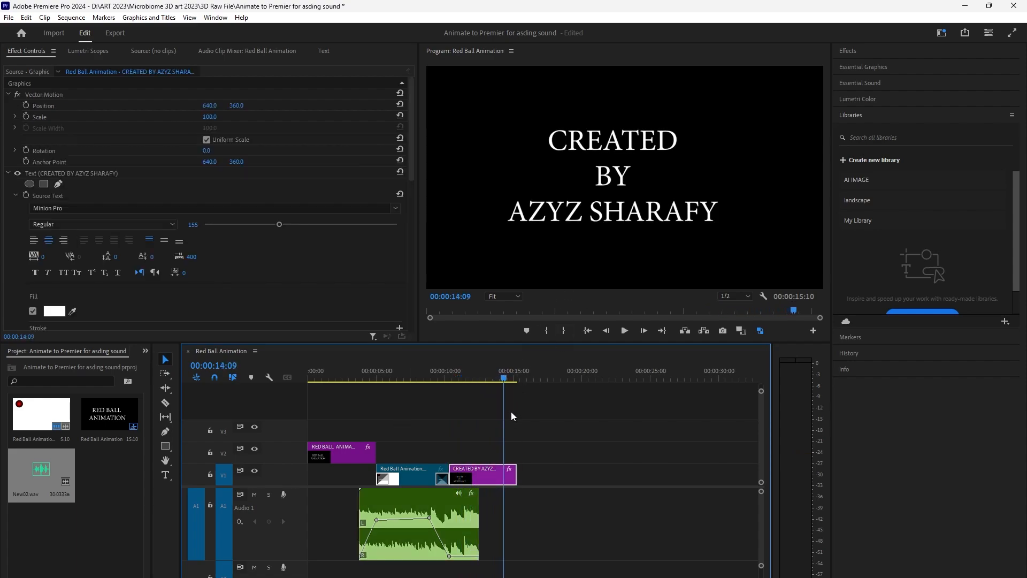
Step: Trim the closing credit's end to 00:00:13:09 and play the sequence for review
left_click_drag(515, 470, 488, 470)
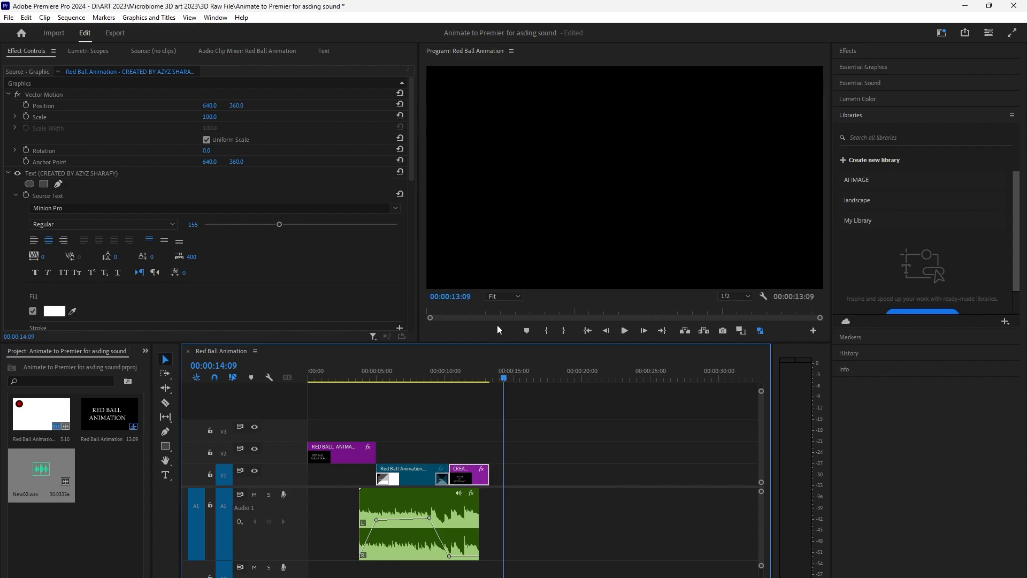
left_click_drag(502, 376, 439, 377)
key("space")
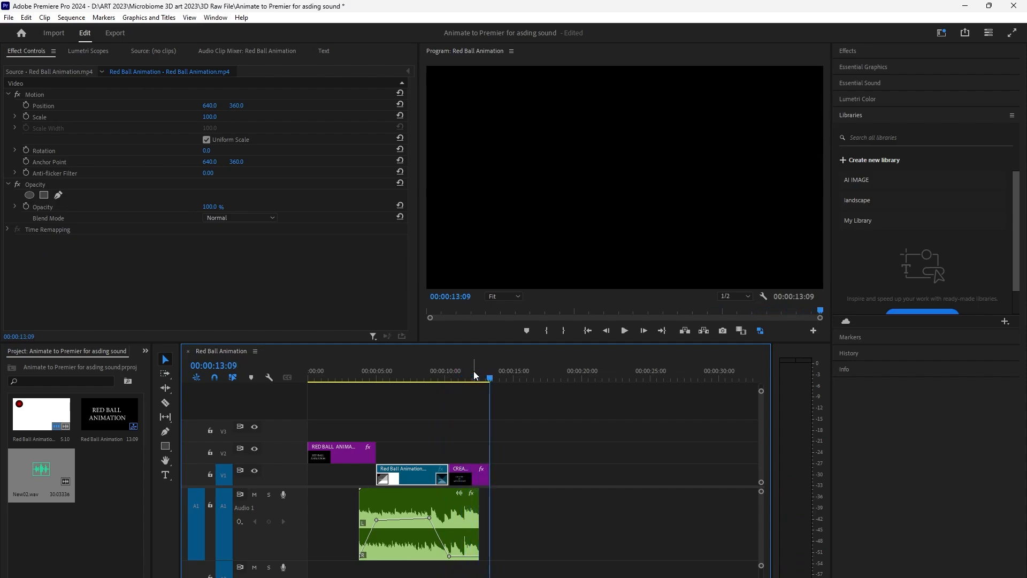
left_click_drag(486, 373, 305, 373)
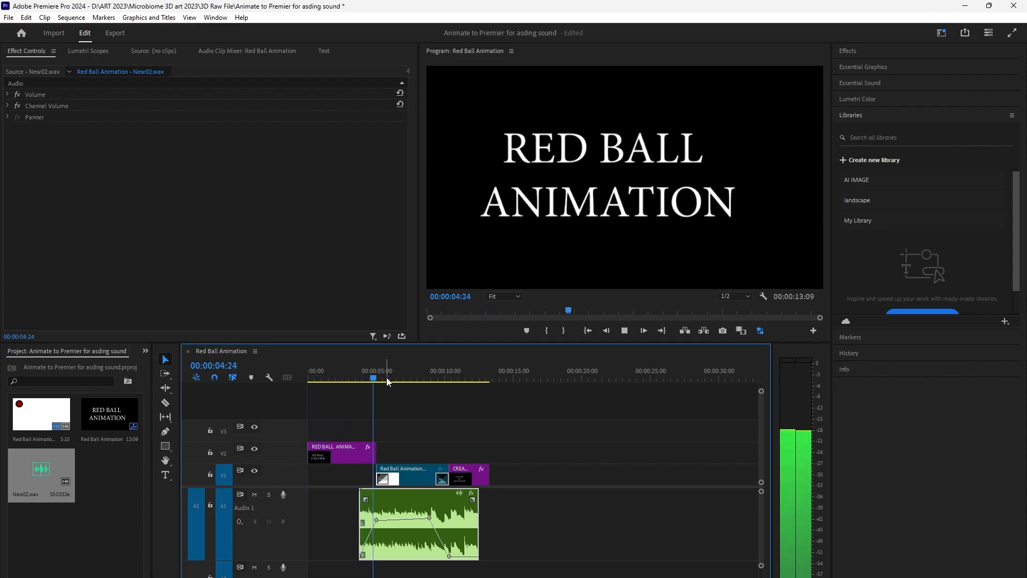
key("space")
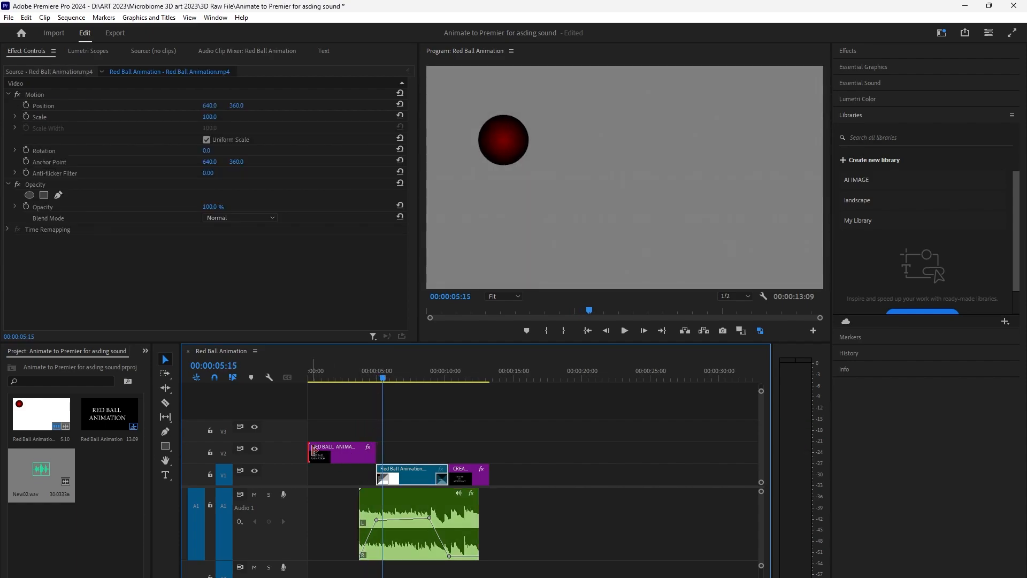
Step: Trim about 1.3 seconds off the opening title's start, ripple-delete the gap, and play the sequence from the start
left_click_drag(314, 451, 331, 458)
right_click(318, 454)
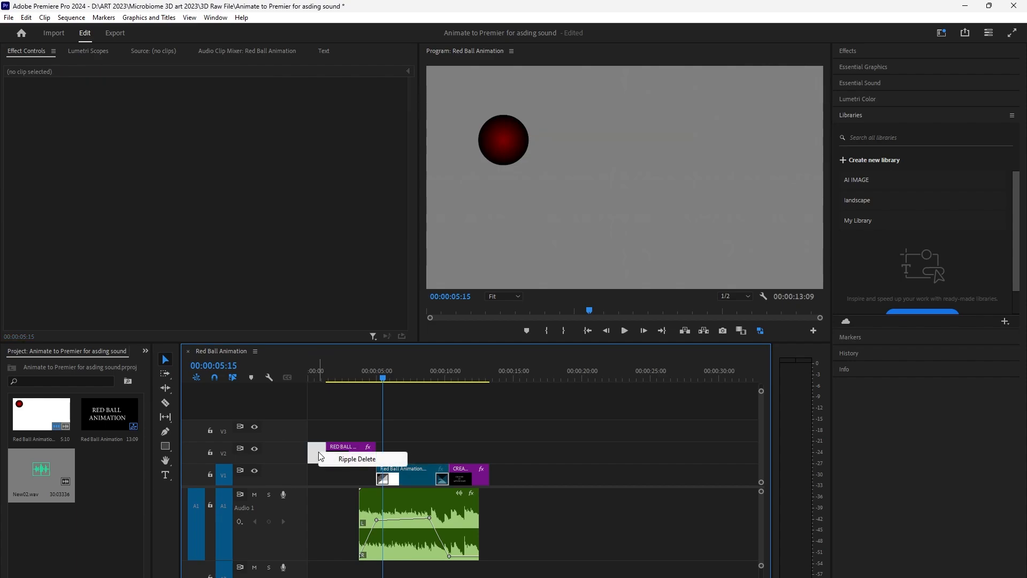
left_click(353, 459)
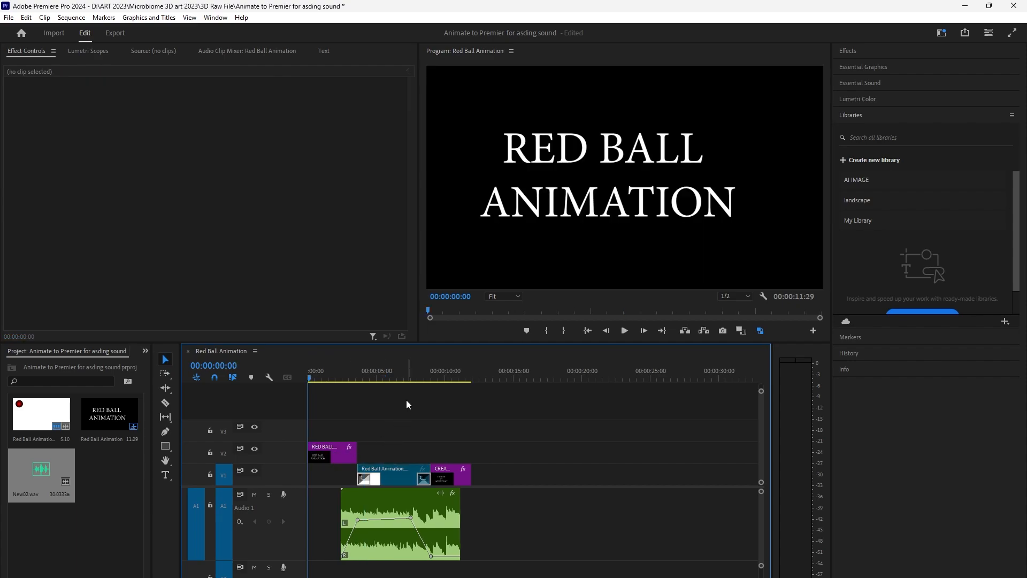
key("space")
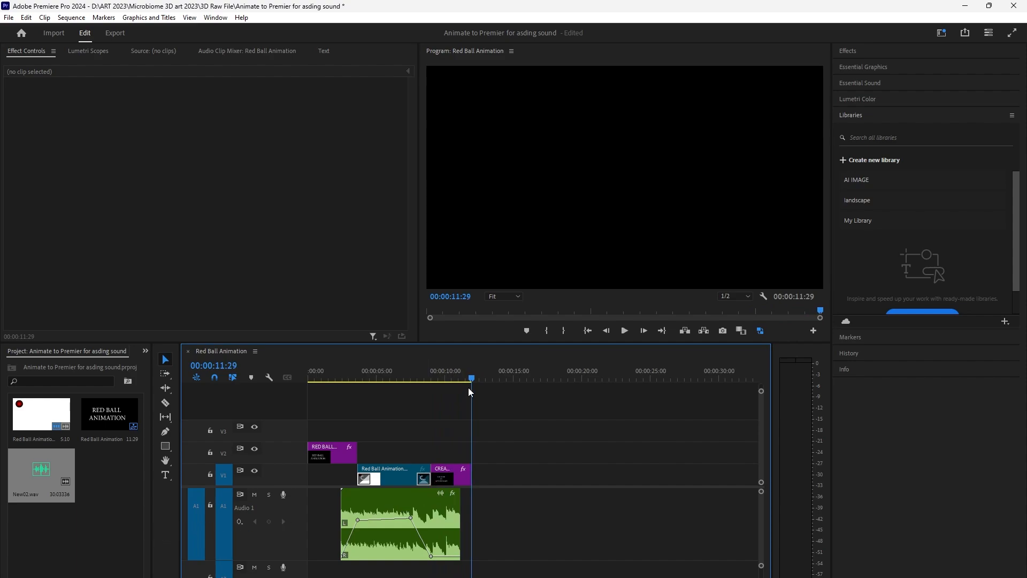
Step: Try splitting the ball video clip near its middle with the Razor tool and deleting the first half, and restore the clip
left_click(165, 402)
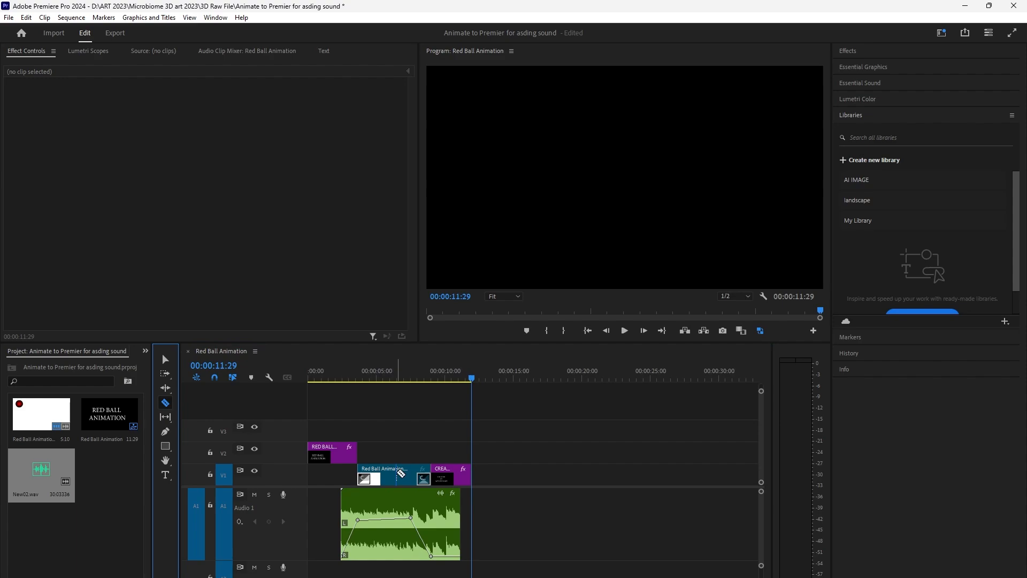
left_click(397, 472)
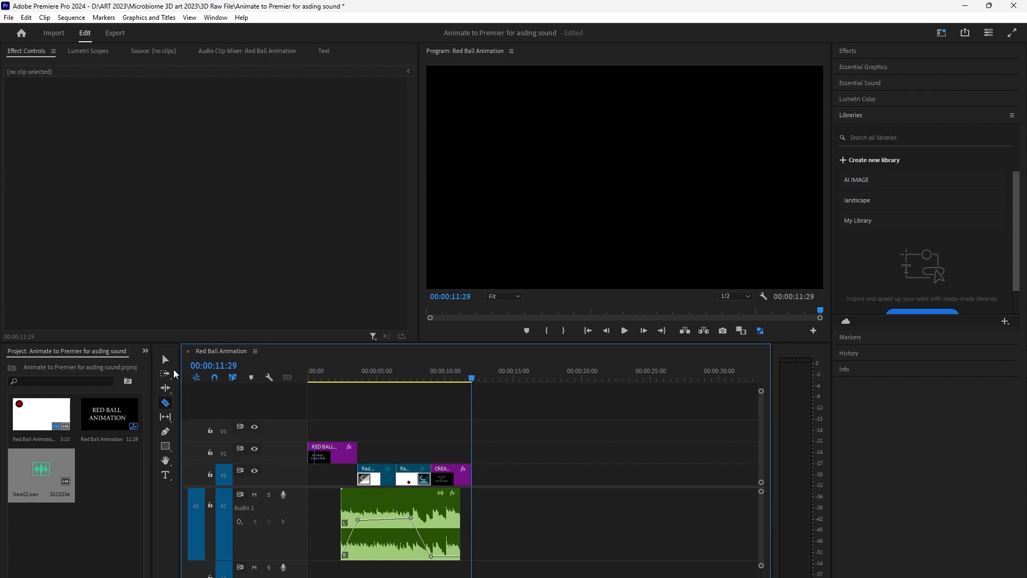
left_click(163, 356)
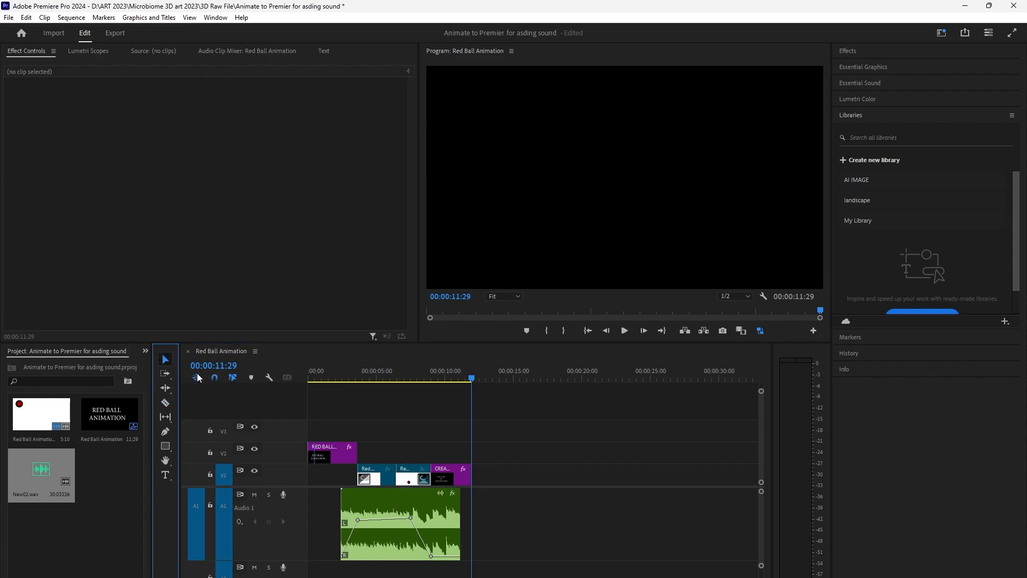
left_click(387, 478)
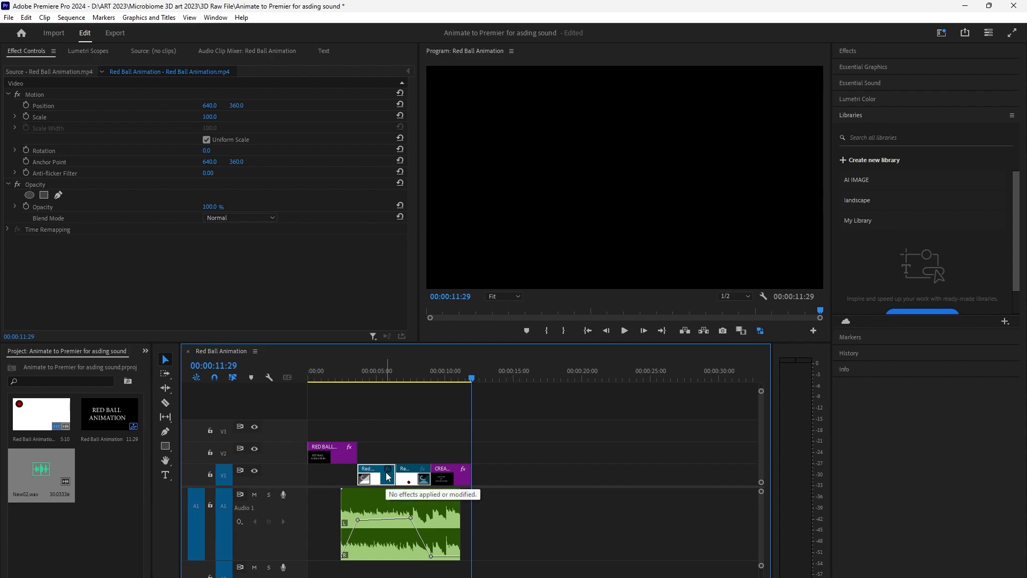
key("Delete")
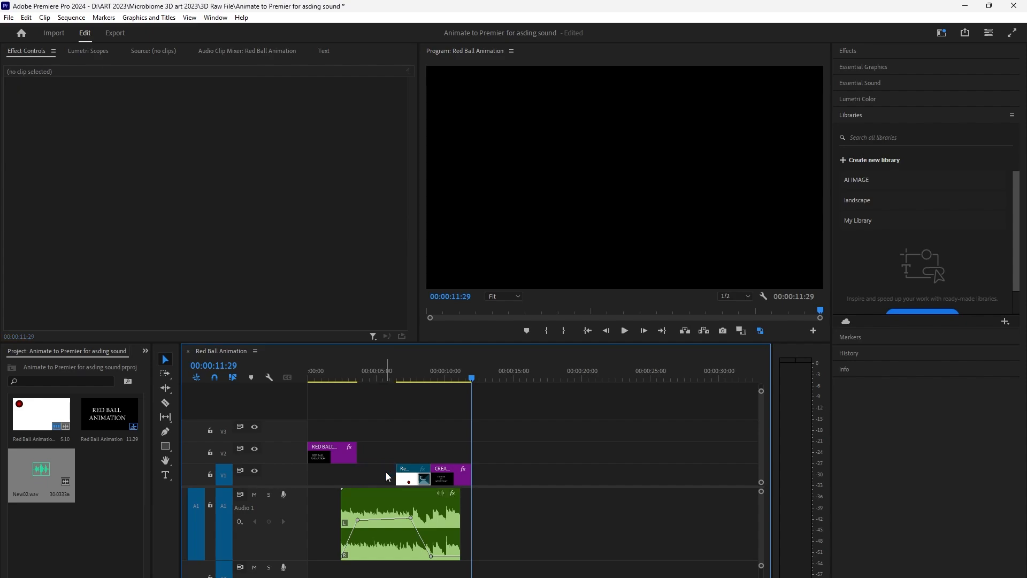
left_click_drag(397, 475, 357, 475)
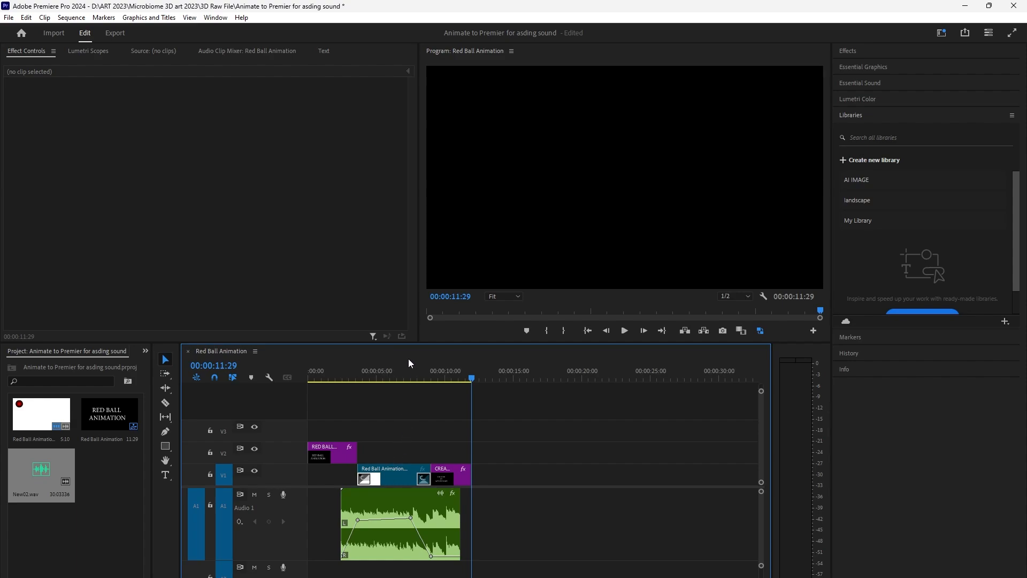
Step: Return the playhead to the sequence start, select all clips on the timeline, and open the media export settings
left_click_drag(471, 381, 305, 401)
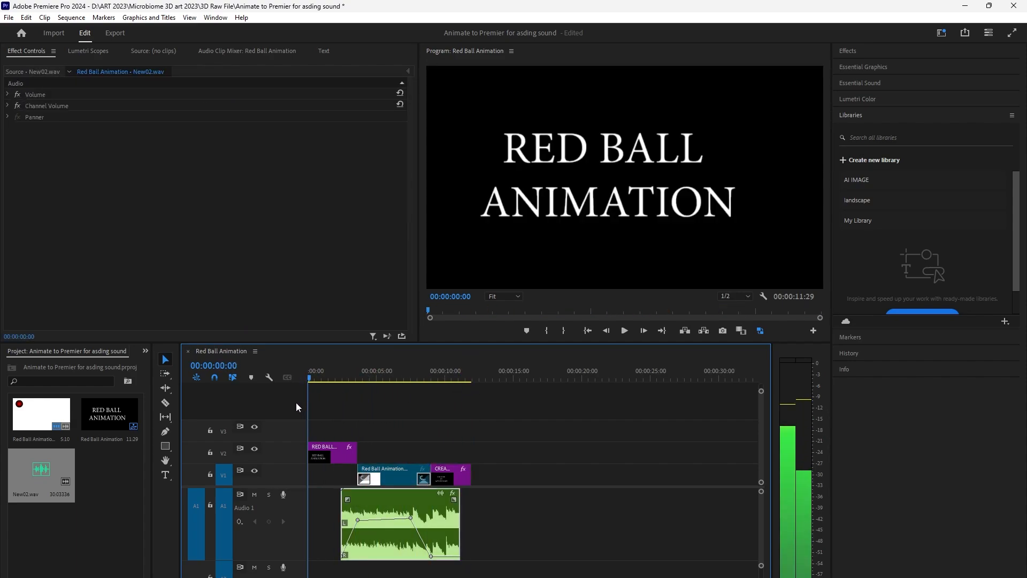
left_click_drag(497, 566, 309, 419)
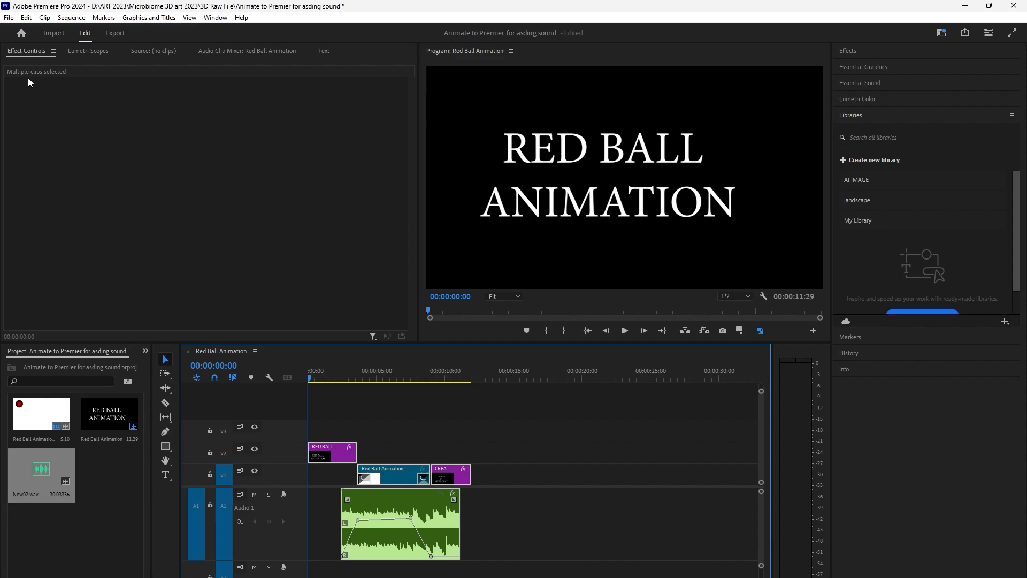
left_click(9, 18)
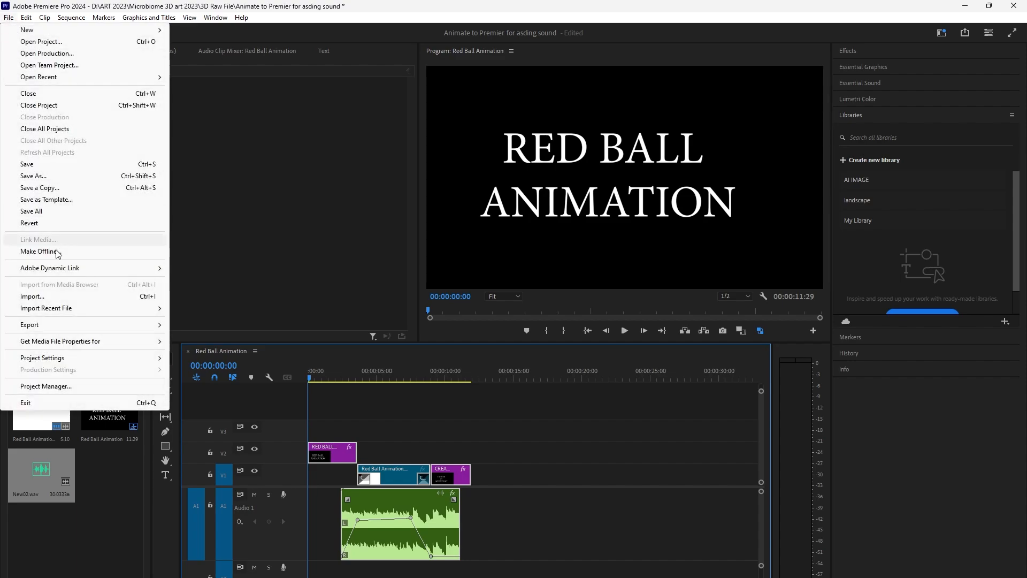
mouse_move(56, 328)
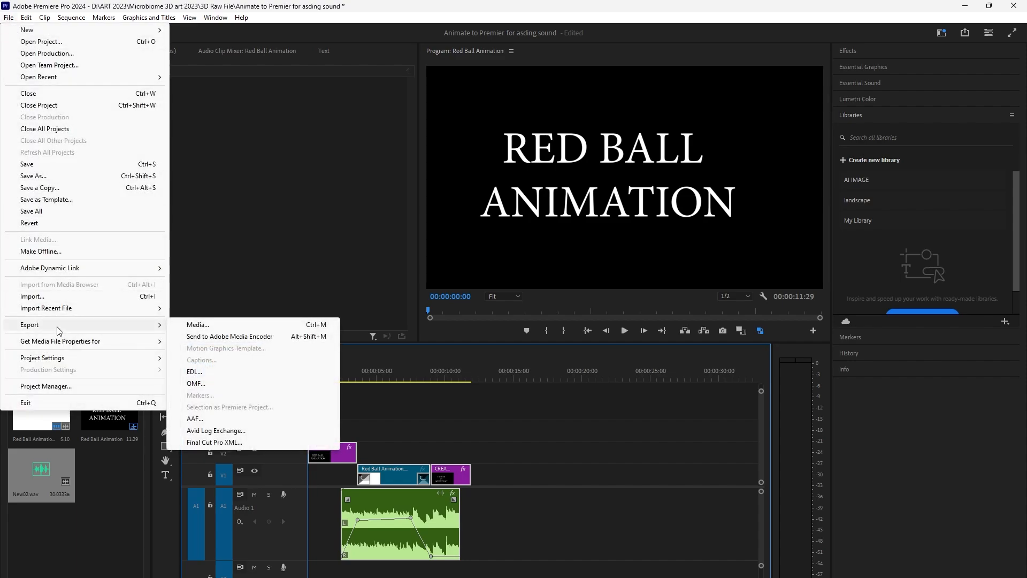
left_click(204, 326)
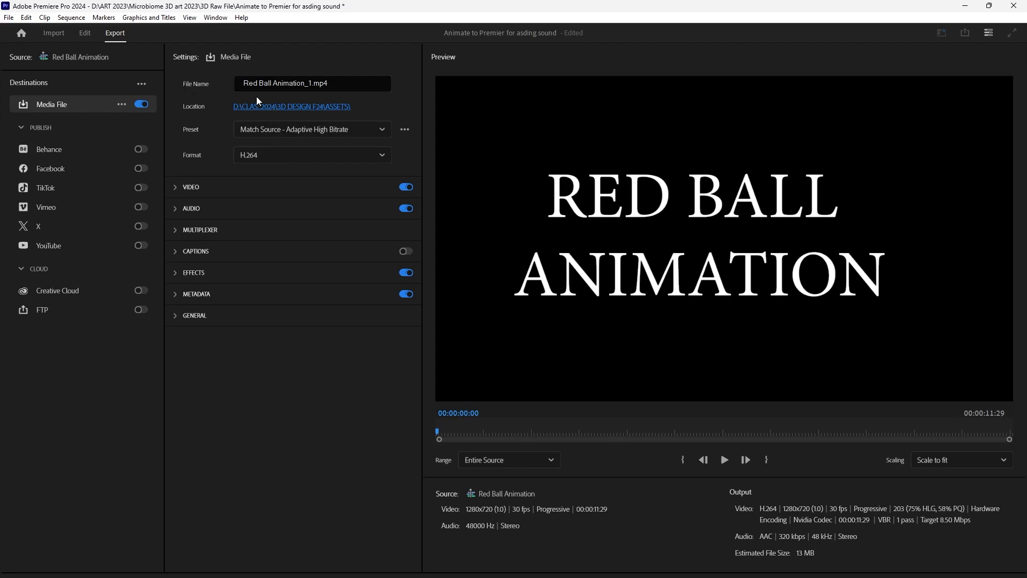
Step: Set the export location to the ASSETS folder inside fALL 2024 > BASIC MUTIMEDIA F24
left_click(294, 109)
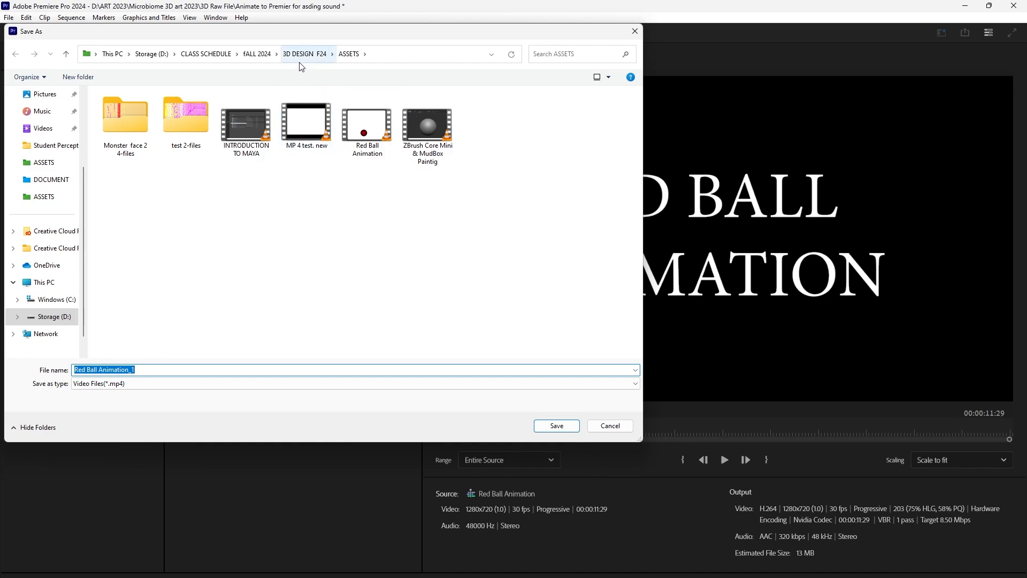
left_click(62, 194)
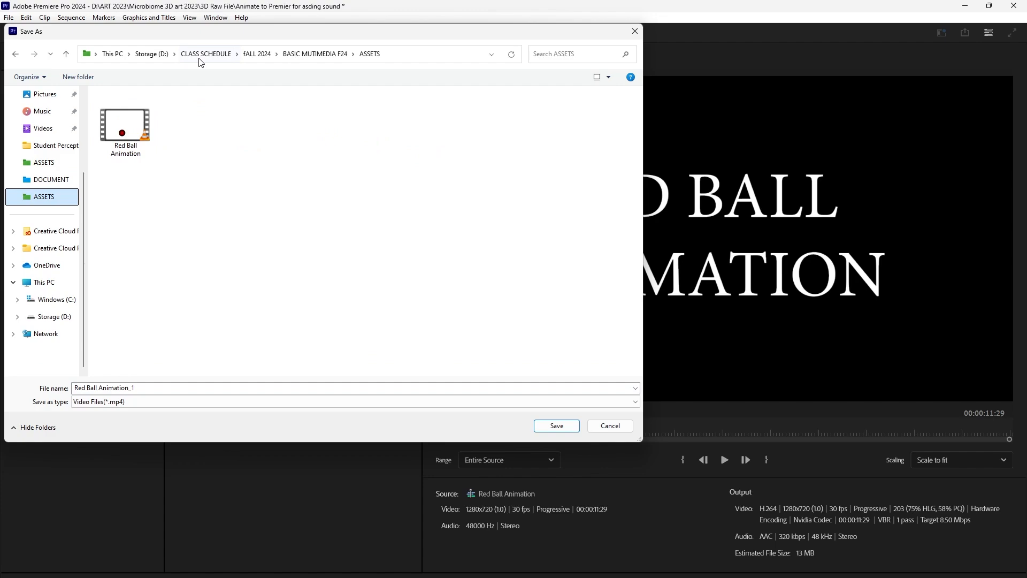
left_click(253, 55)
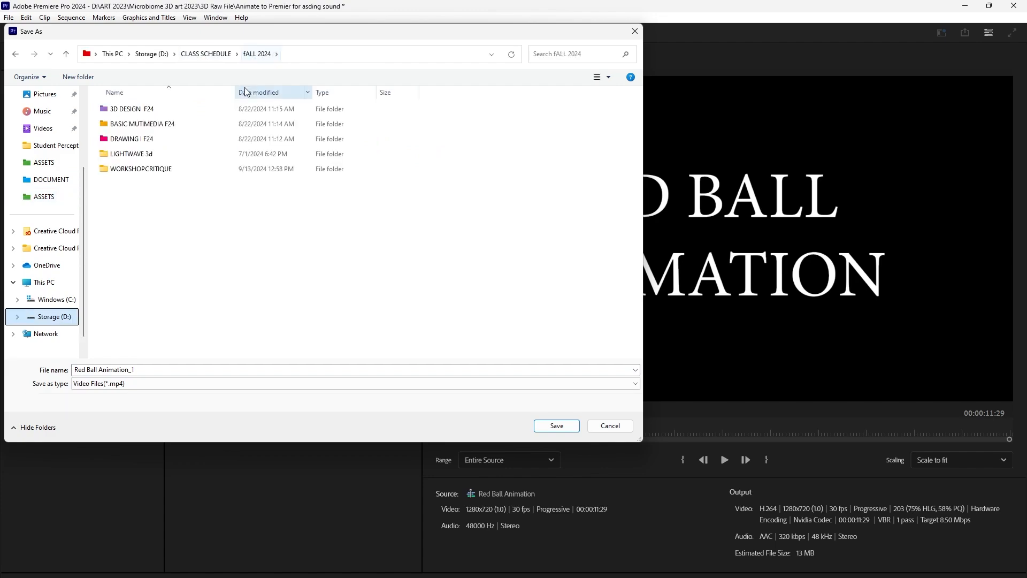
double_click(174, 125)
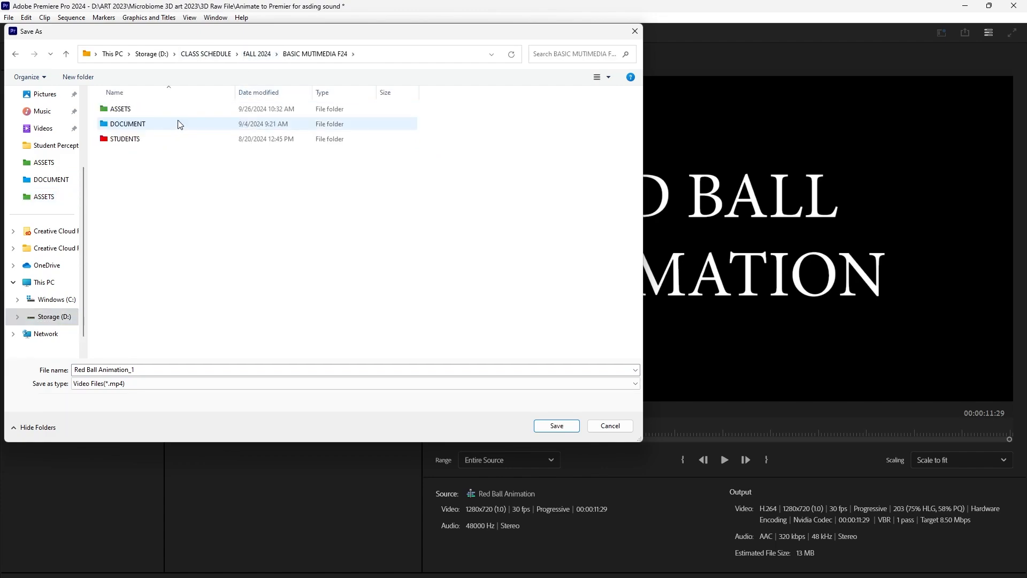
left_click(178, 110)
double_click(178, 110)
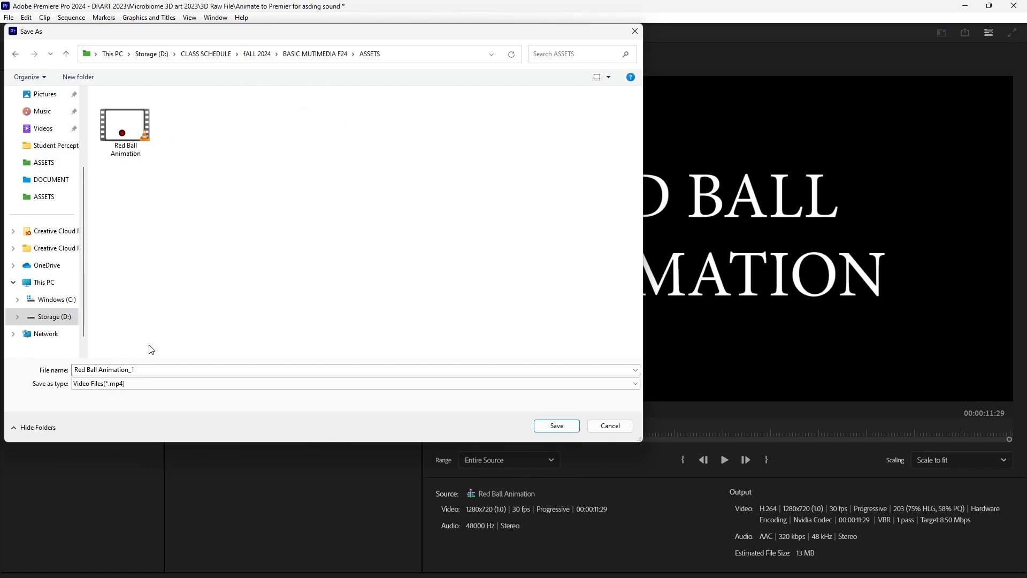
Step: Name the output file Red Ball Animation_1 WITH sOUND, save the destination, and export the video
left_click(142, 369)
left_click(149, 370)
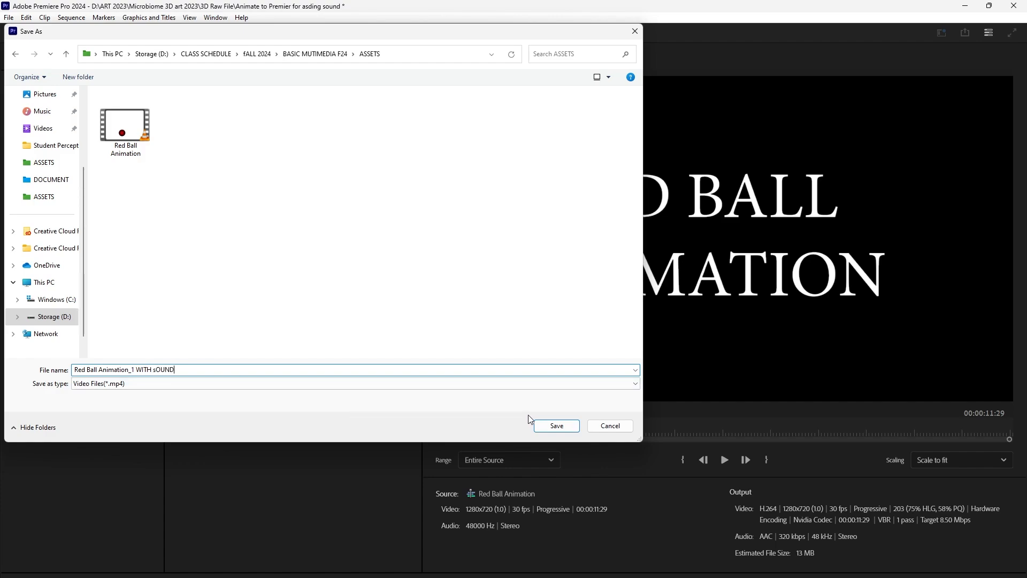
left_click(556, 426)
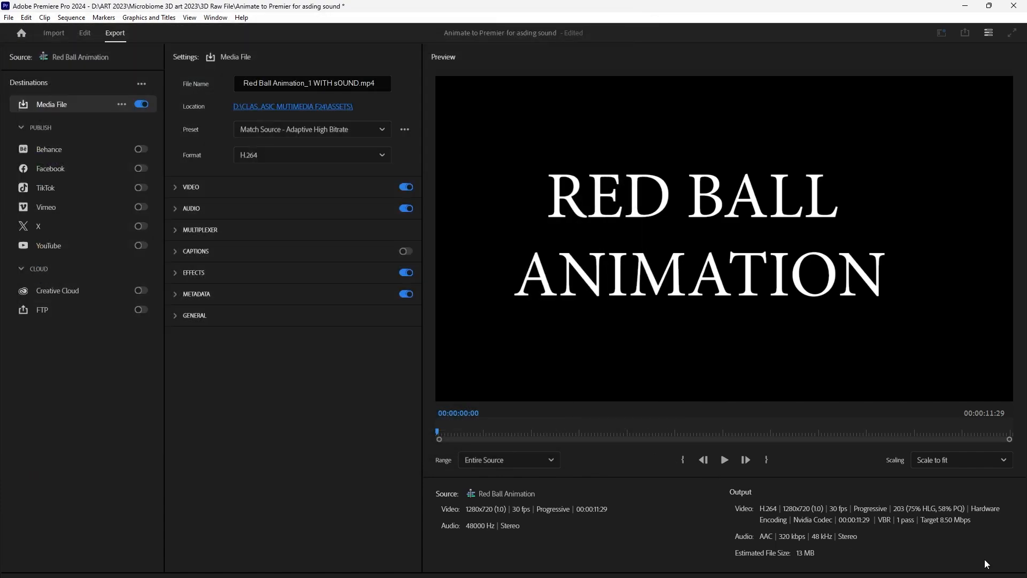
left_click(995, 577)
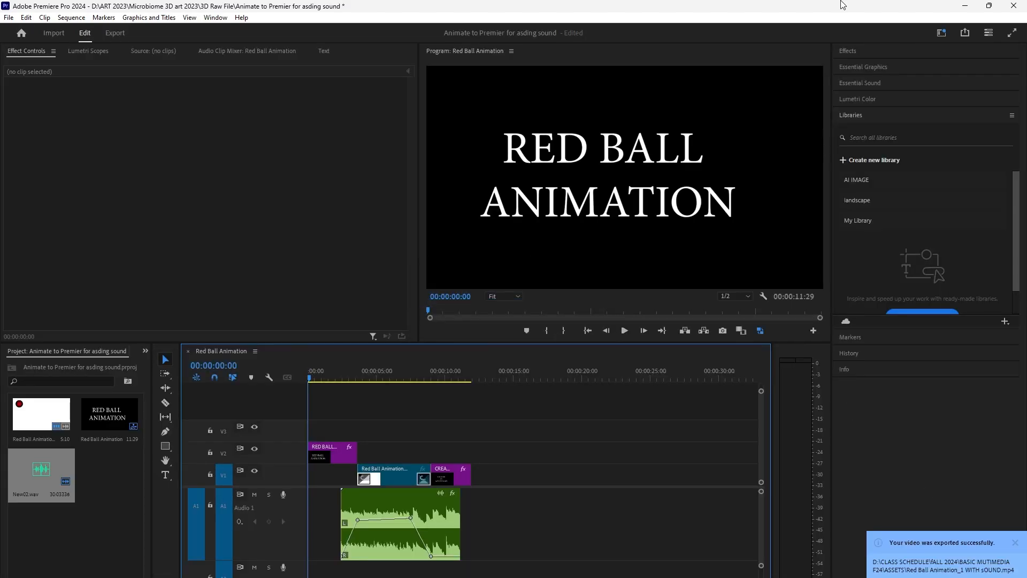
Step: Switch to the ASSETS folder in File Explorer, watch Red Ball Animation_1 WITH sOUND in VLC media player, and close the player
left_click(965, 5)
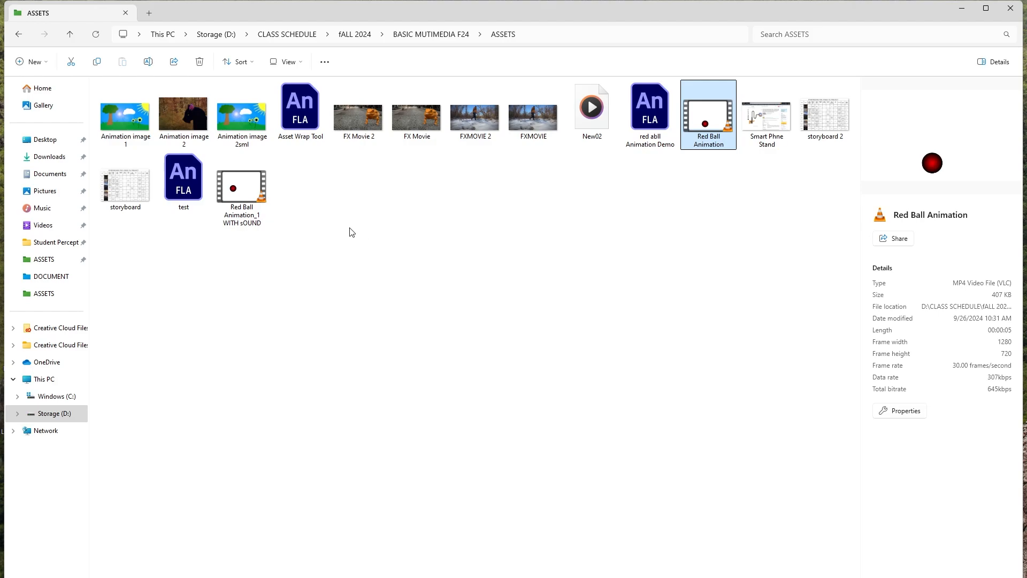
double_click(246, 184)
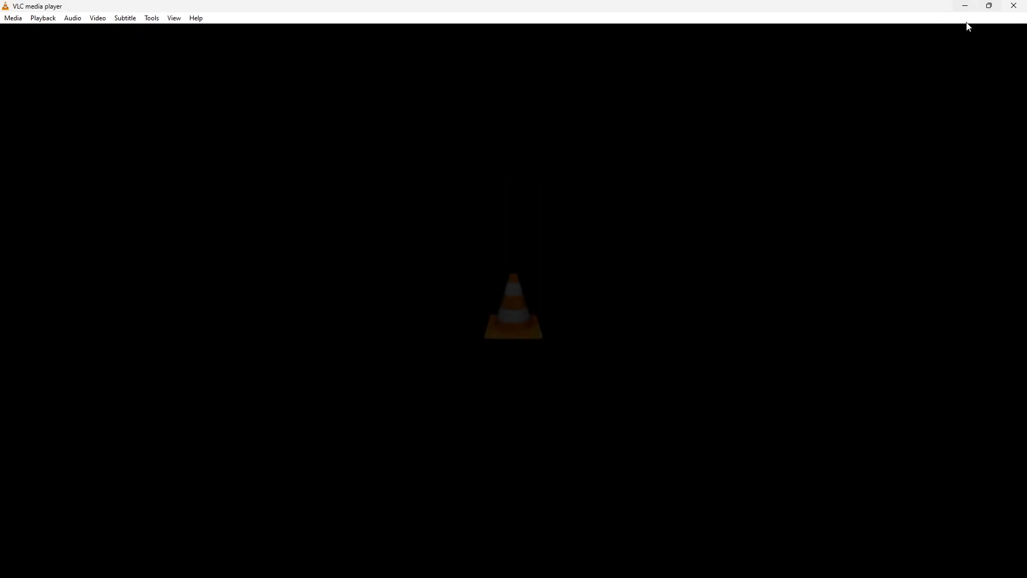
left_click(1015, 7)
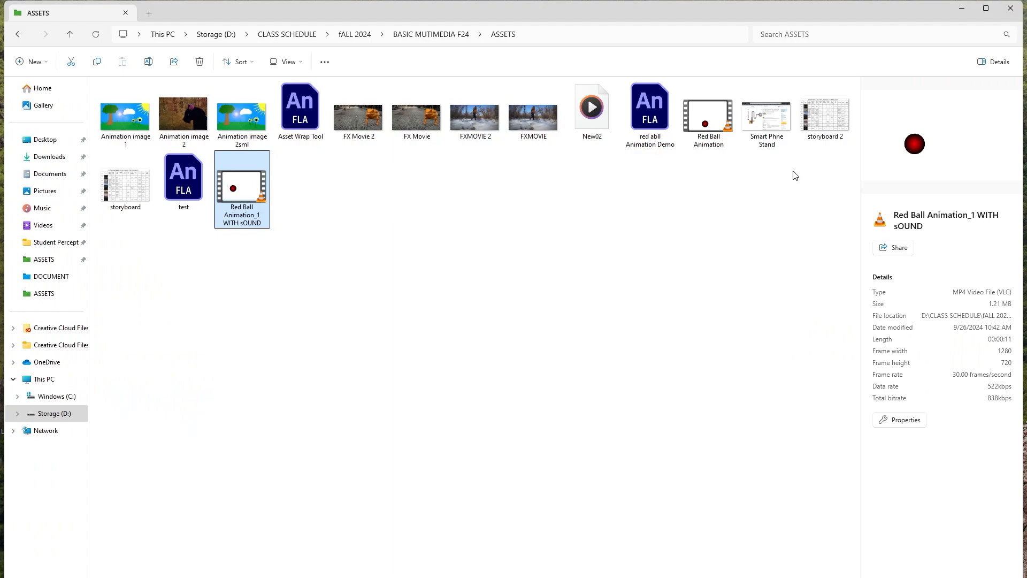